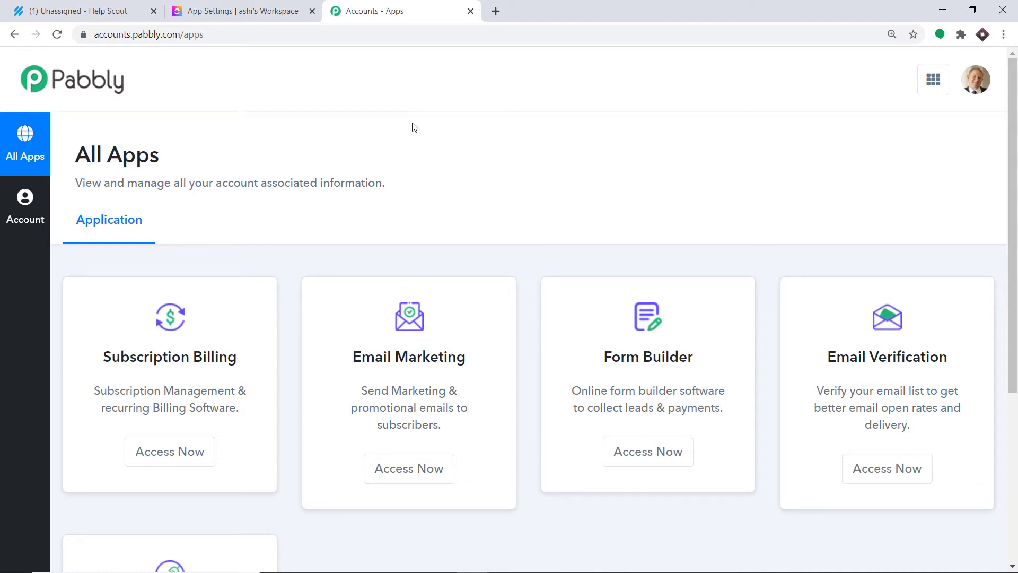
Step: Scroll the Pabbly All Apps page down to bring the Connect card into view
scroll(414, 159, down, 5)
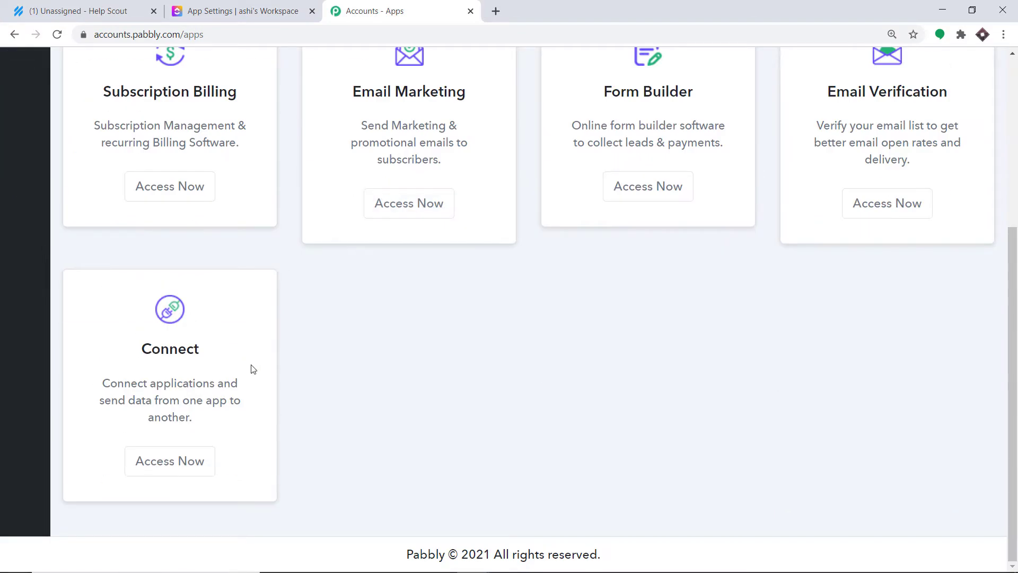
Step: Open Connect and create a new workflow named 'Help Scout To ClickUp'
click(191, 460)
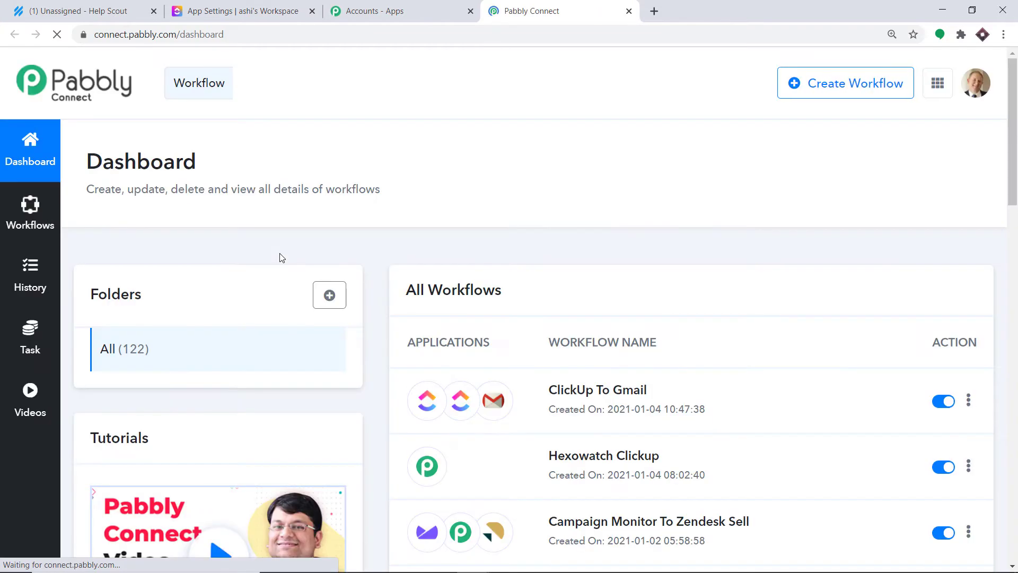
click(830, 93)
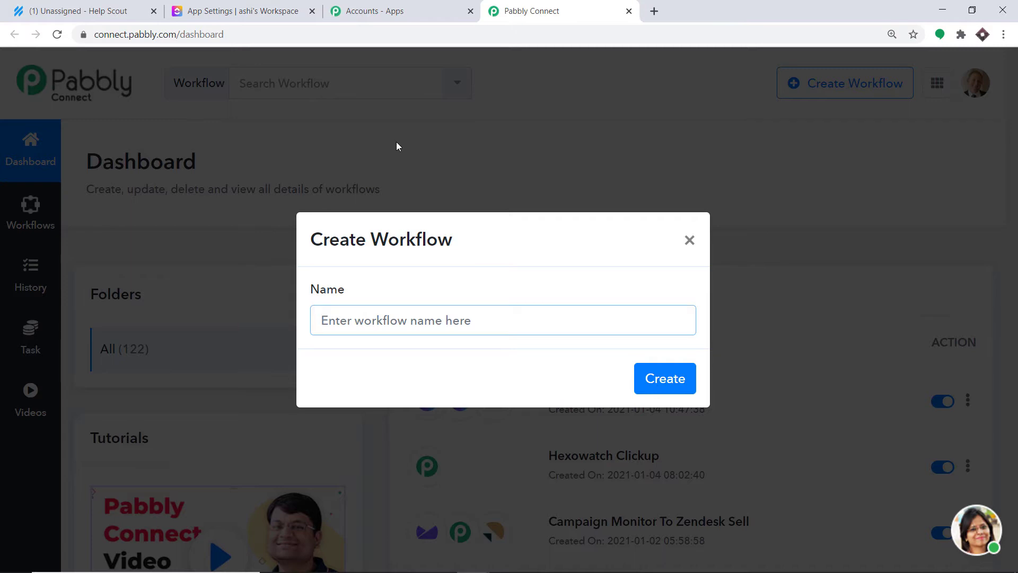
text(H)
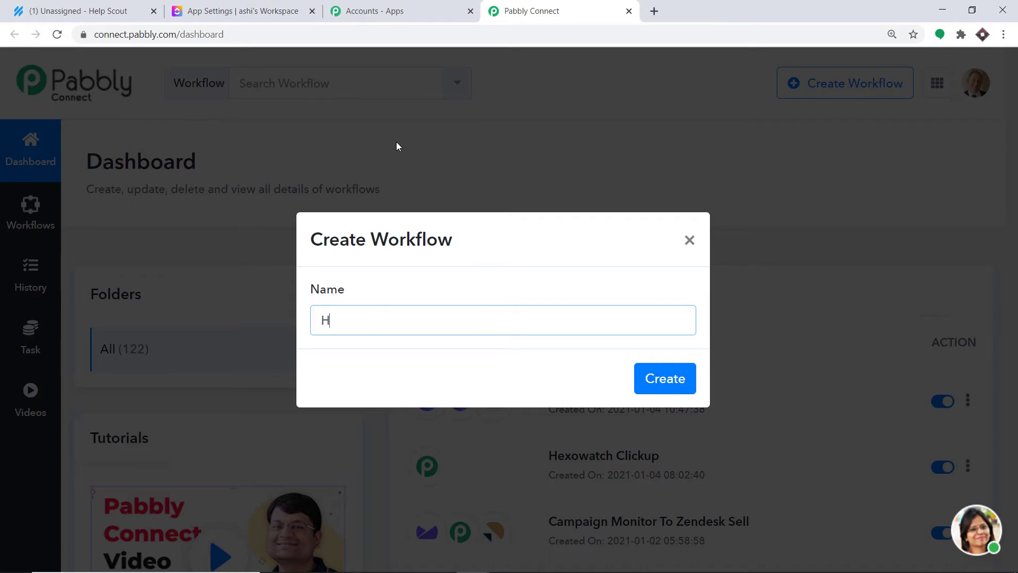
text(elp Scout To ClickUp)
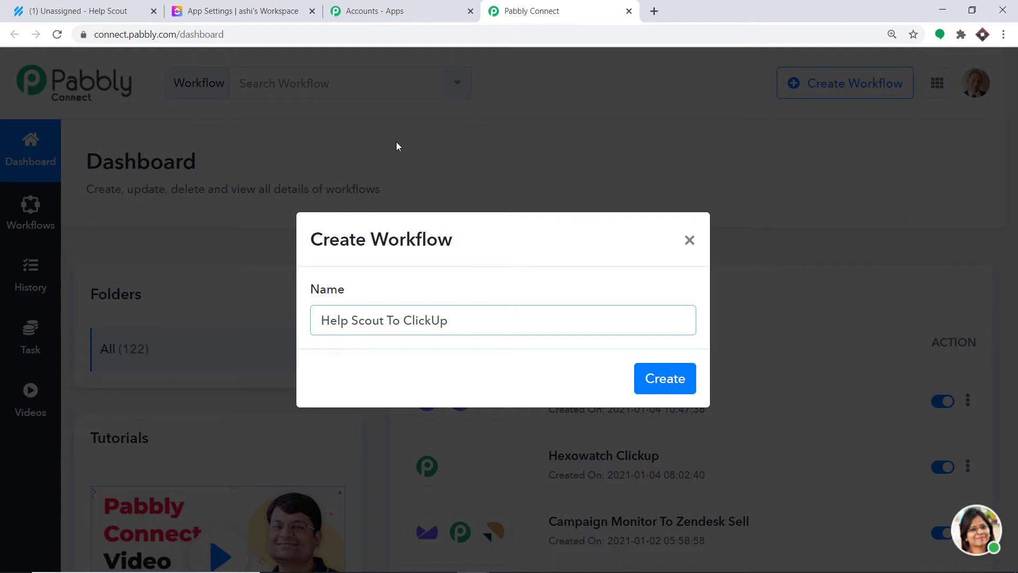
click(676, 379)
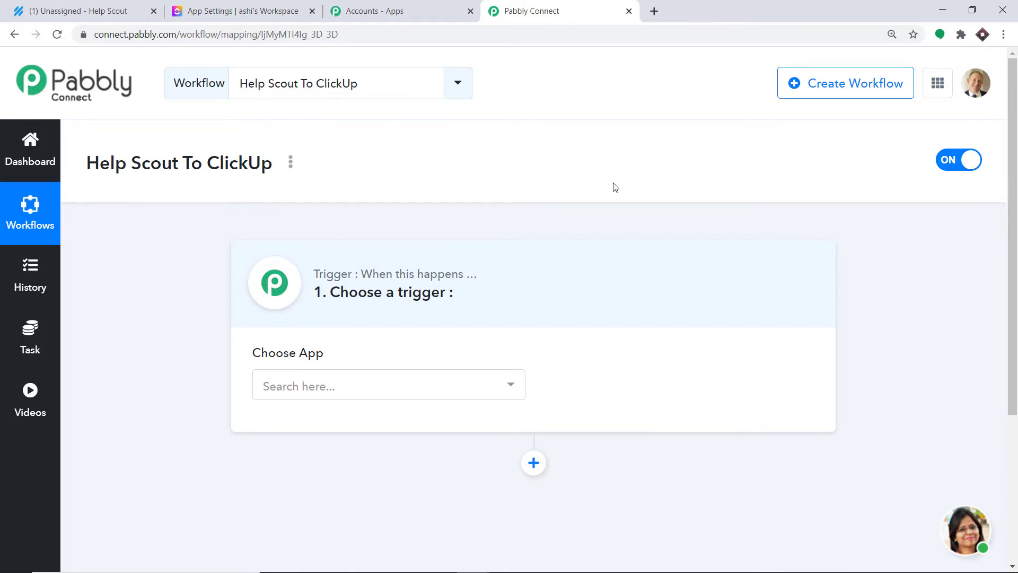
Step: Set the trigger app to Help Scout with New Conversation as the trigger event
click(352, 390)
text(help)
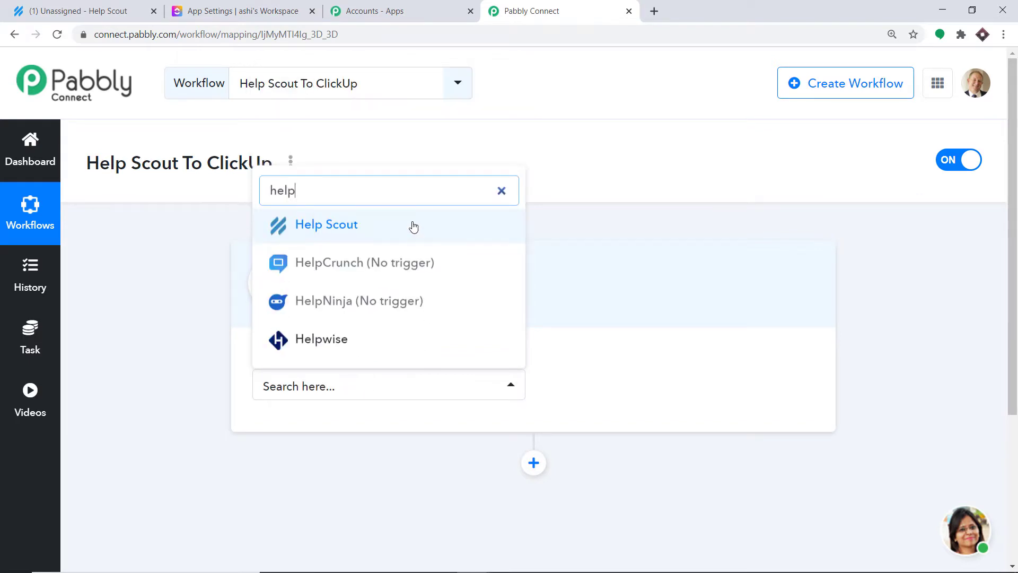
click(412, 225)
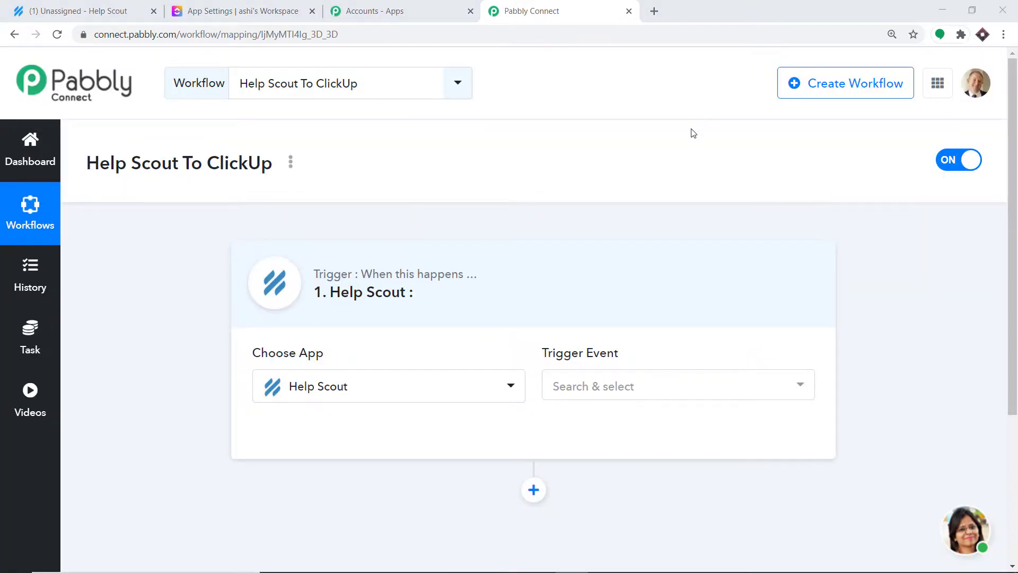
click(639, 386)
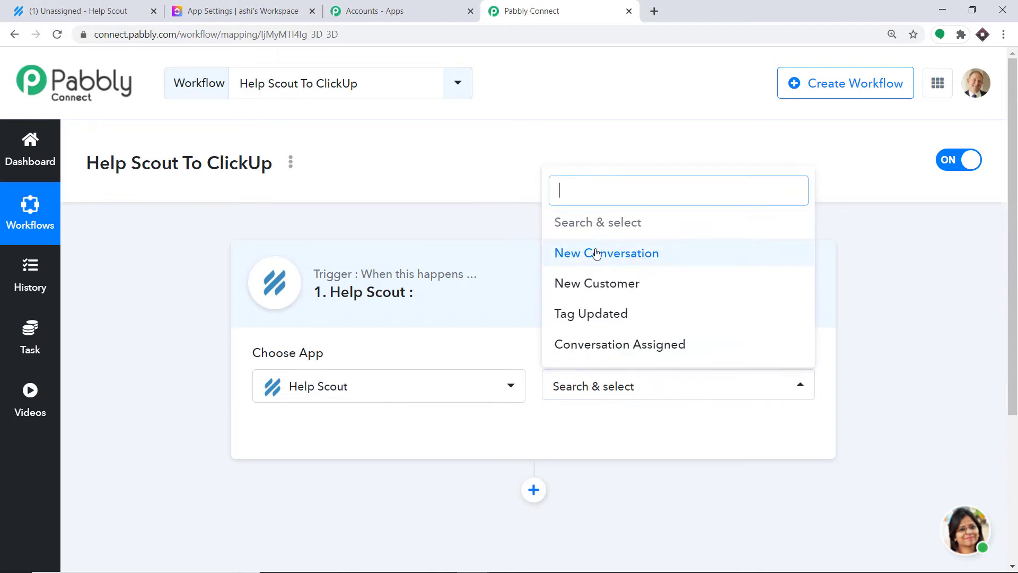
click(659, 252)
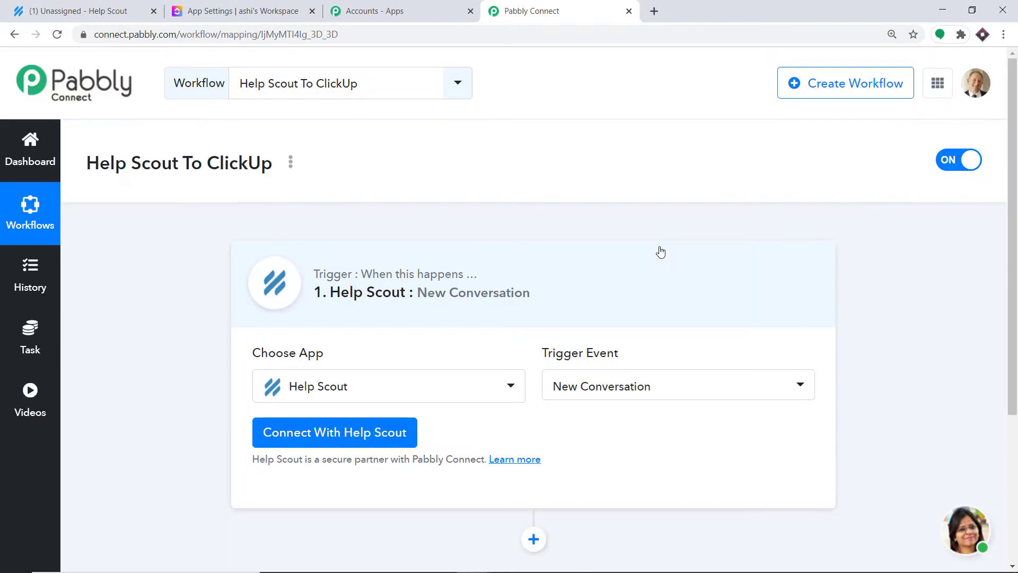
click(604, 387)
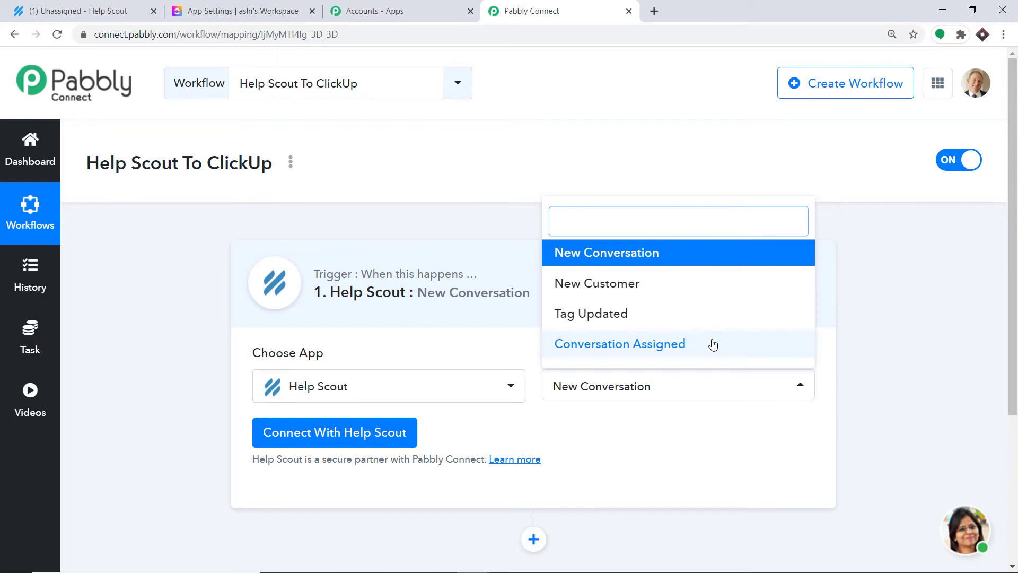
click(654, 450)
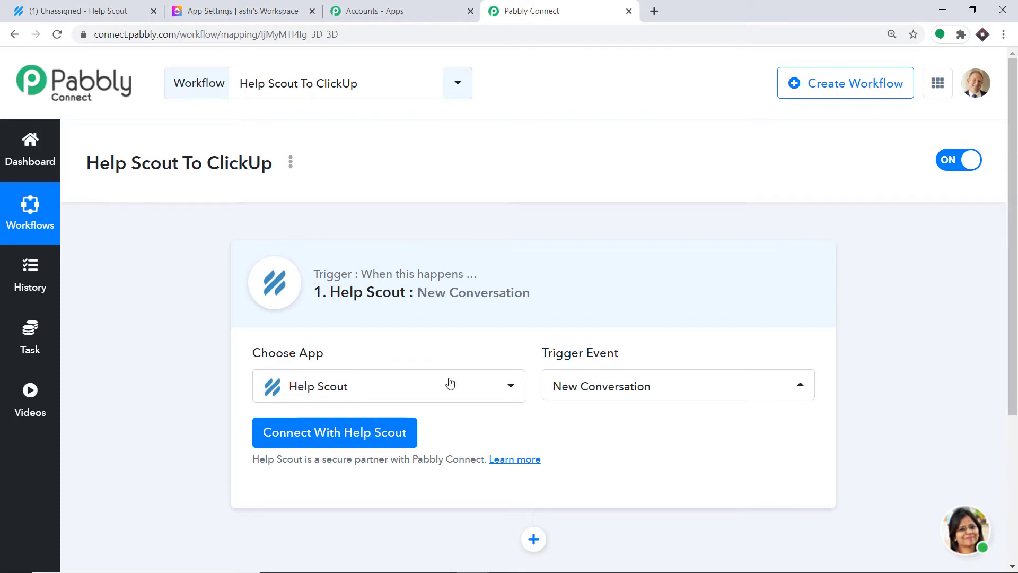
Step: Connect and authorize the Help Scout account for the trigger
click(363, 434)
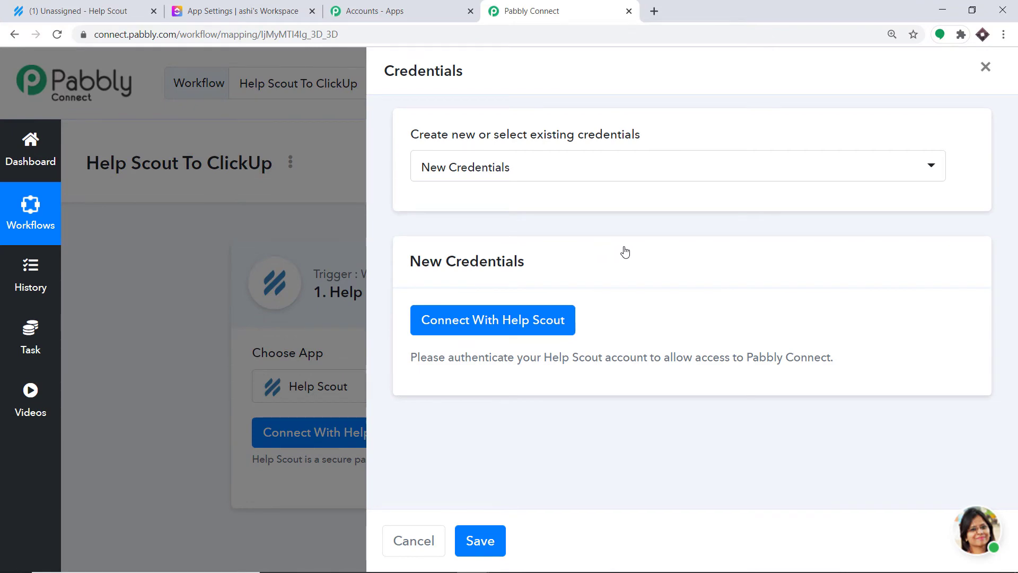
click(494, 319)
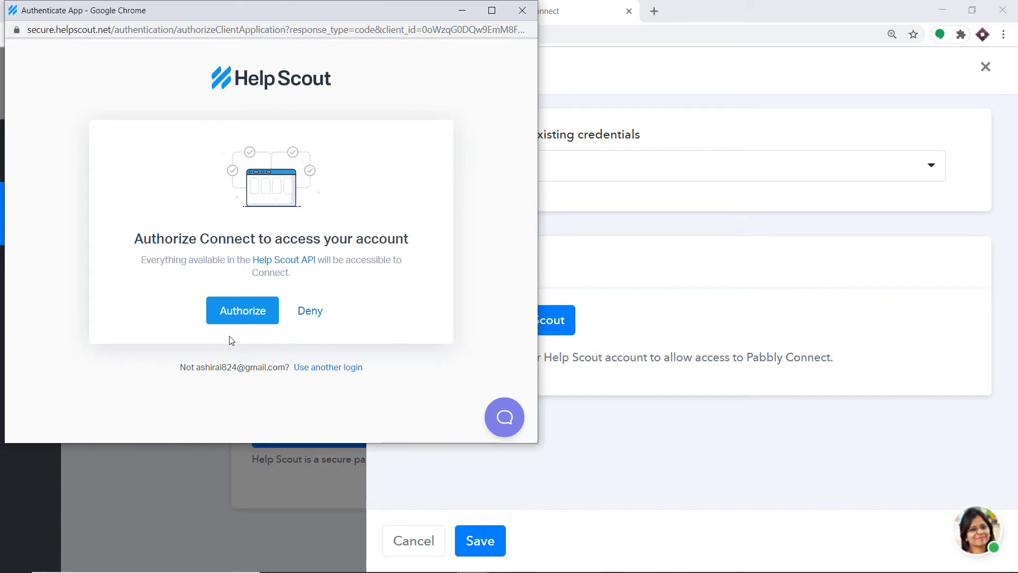
click(245, 317)
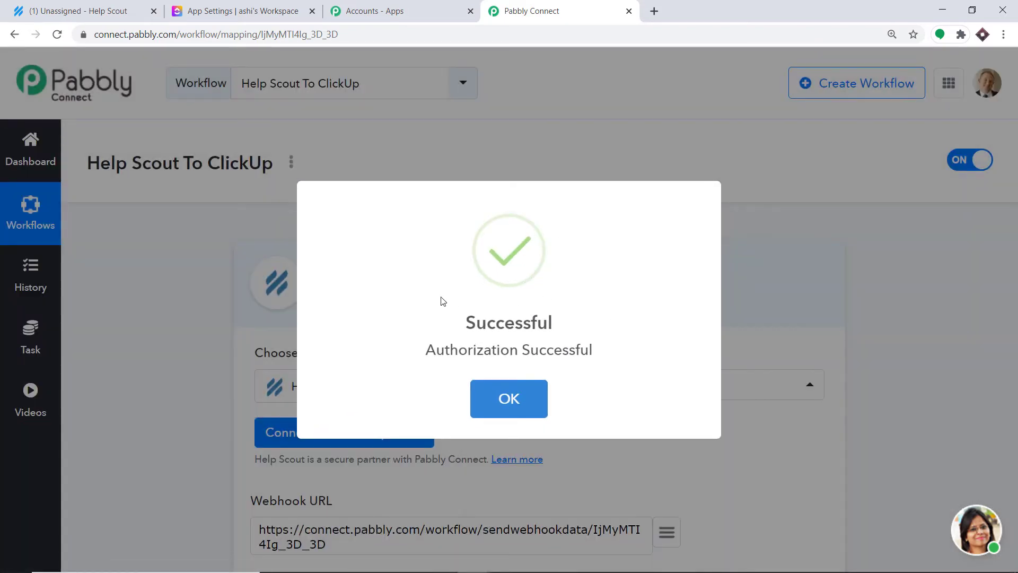
click(507, 396)
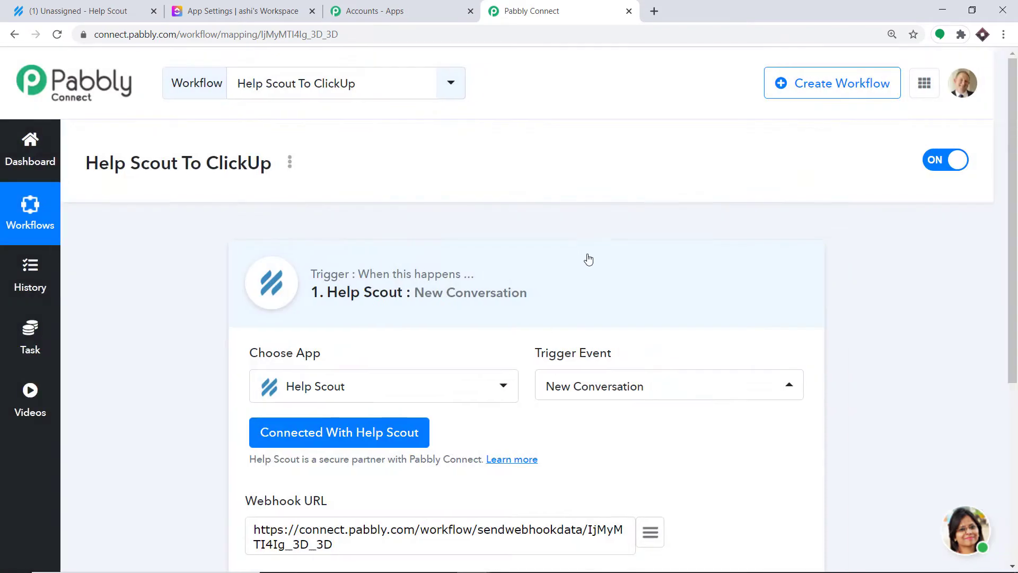
scroll(589, 252, down, 4)
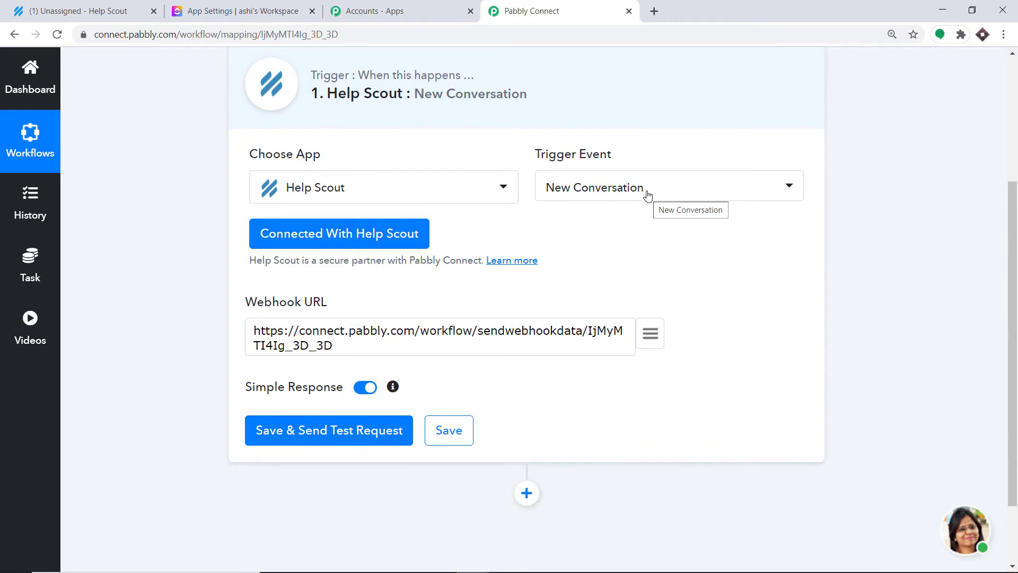
Step: Save the trigger, start capturing the webhook response, and begin a new Help Scout conversation
click(102, 9)
click(604, 9)
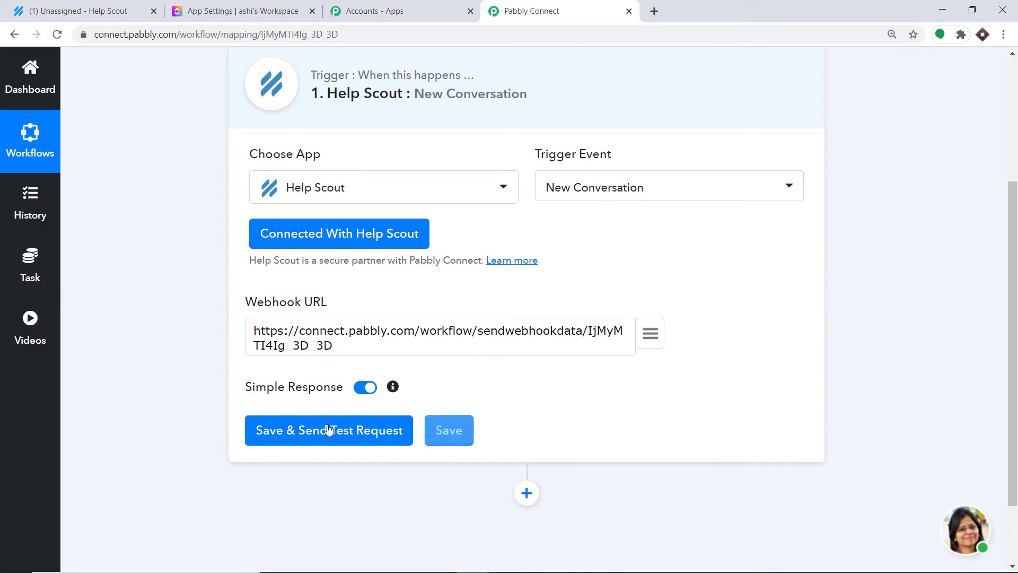
click(306, 440)
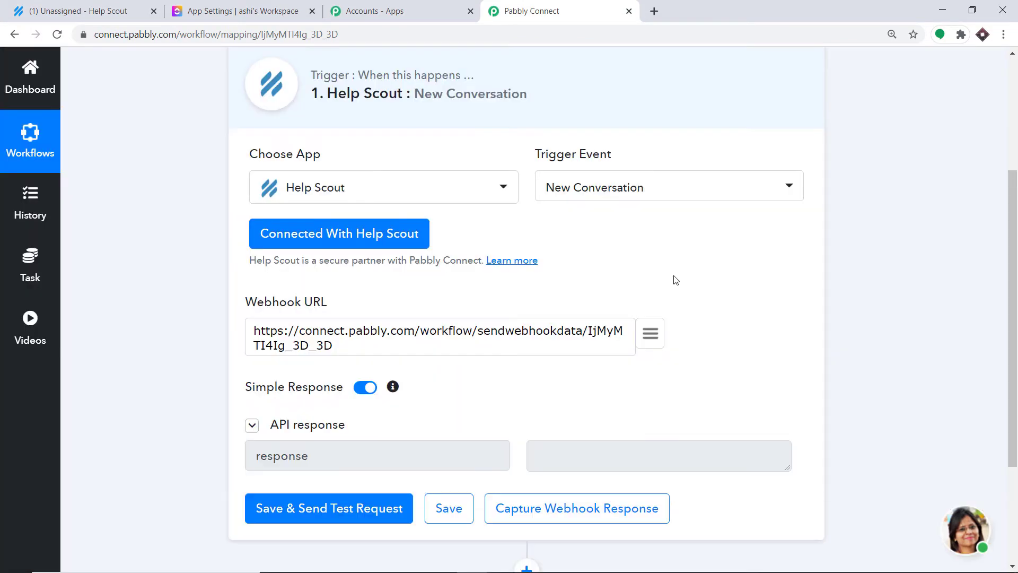
scroll(672, 279, down, 3)
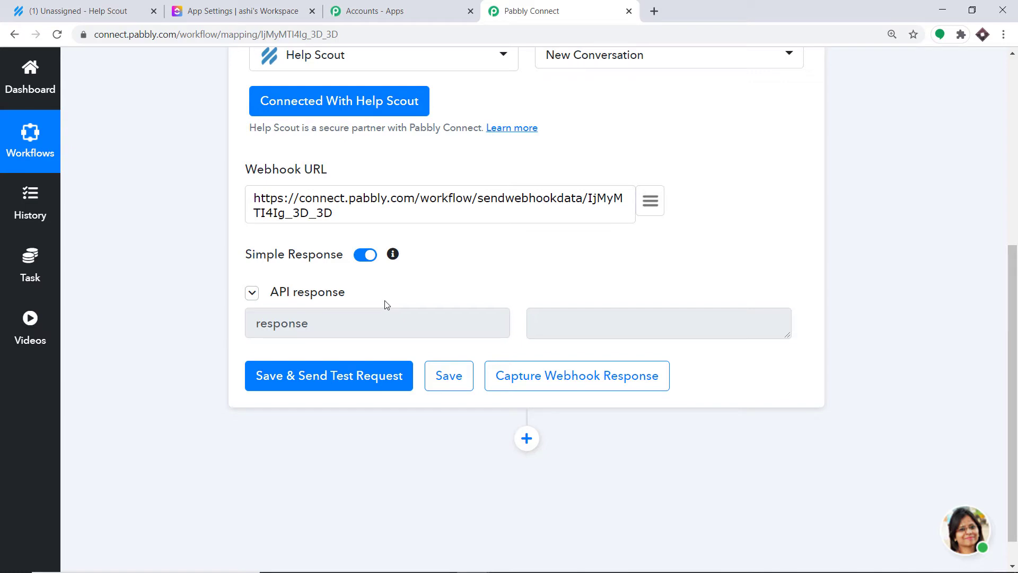
click(579, 378)
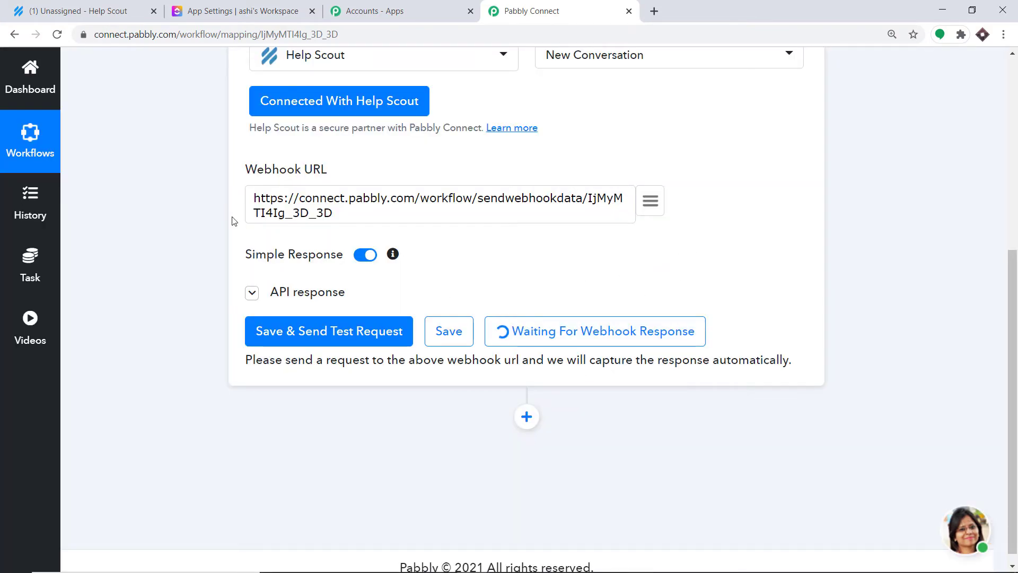
click(101, 7)
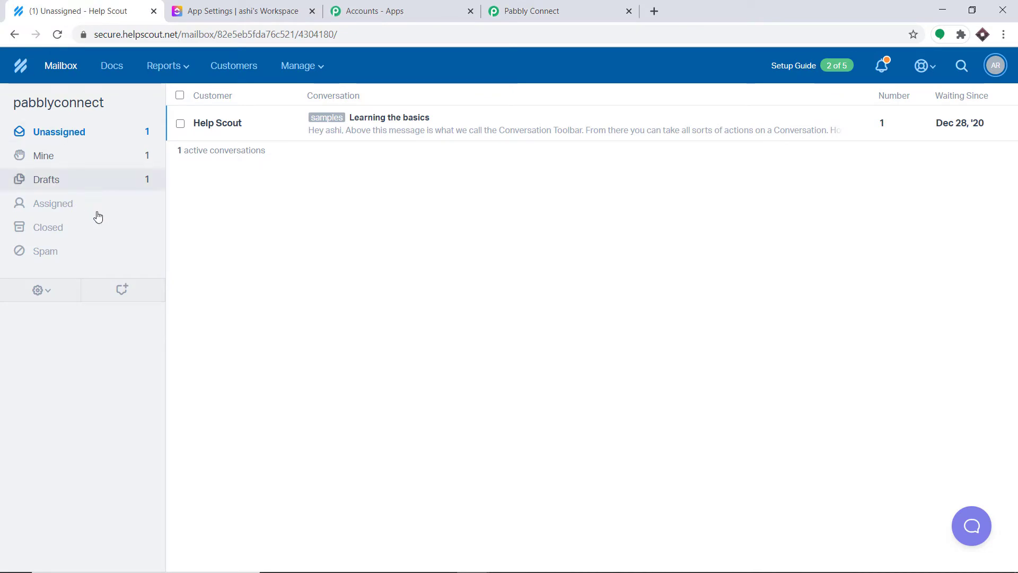
click(122, 290)
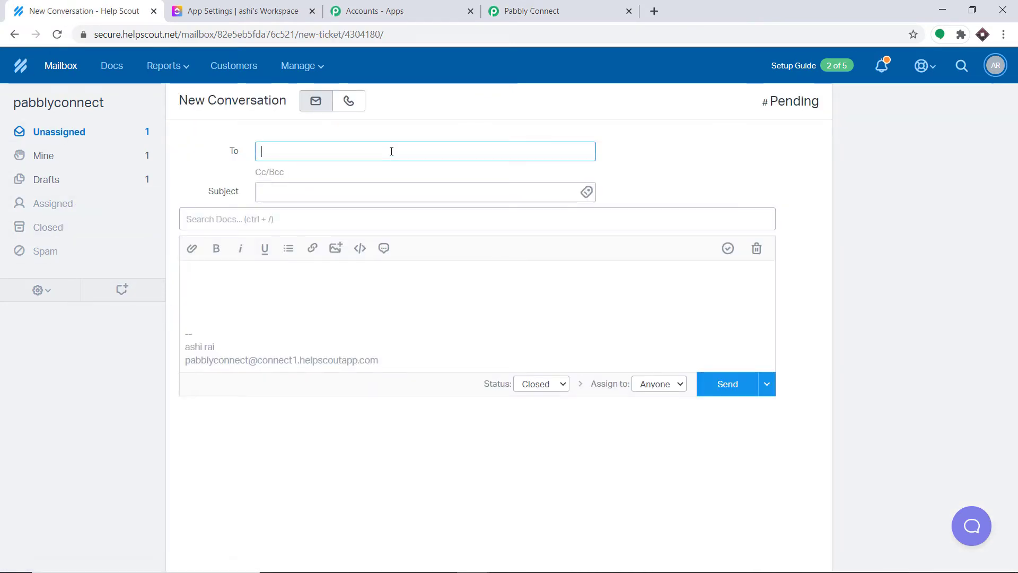
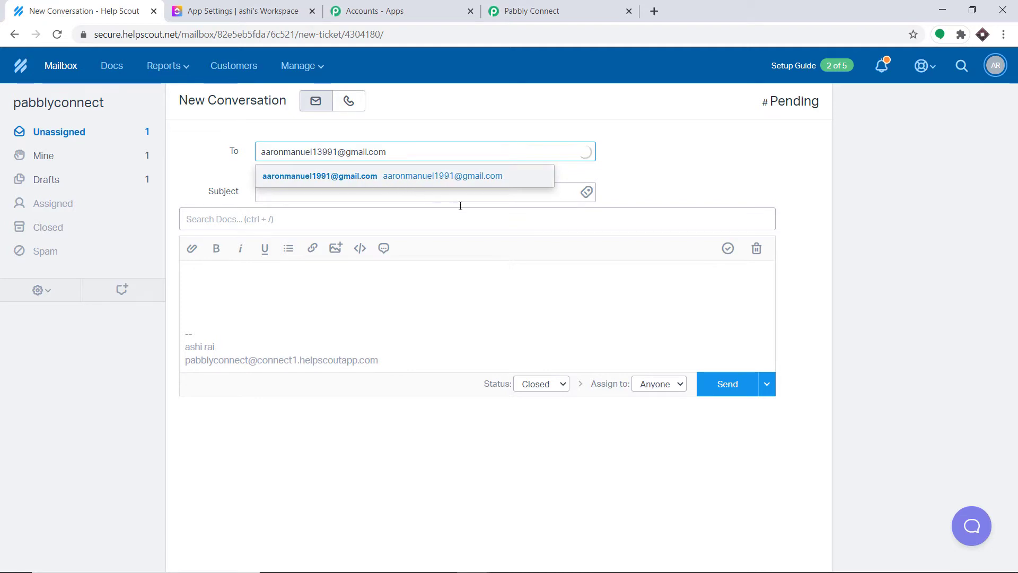
Step: Address the conversation to the customer's e-mail with subject 'Capturing Gold Treasures'
click(309, 281)
click(313, 196)
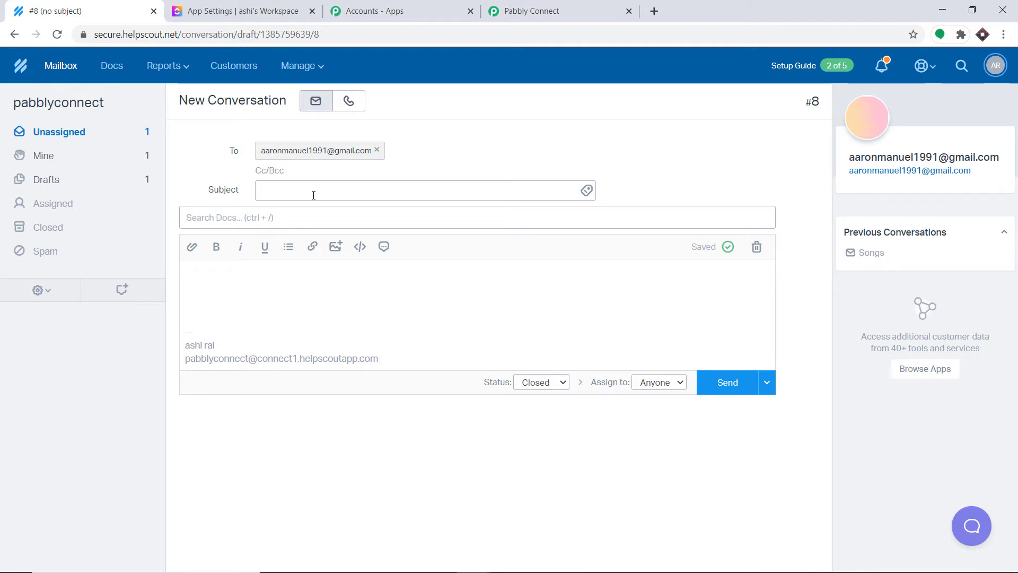
text(uring go)
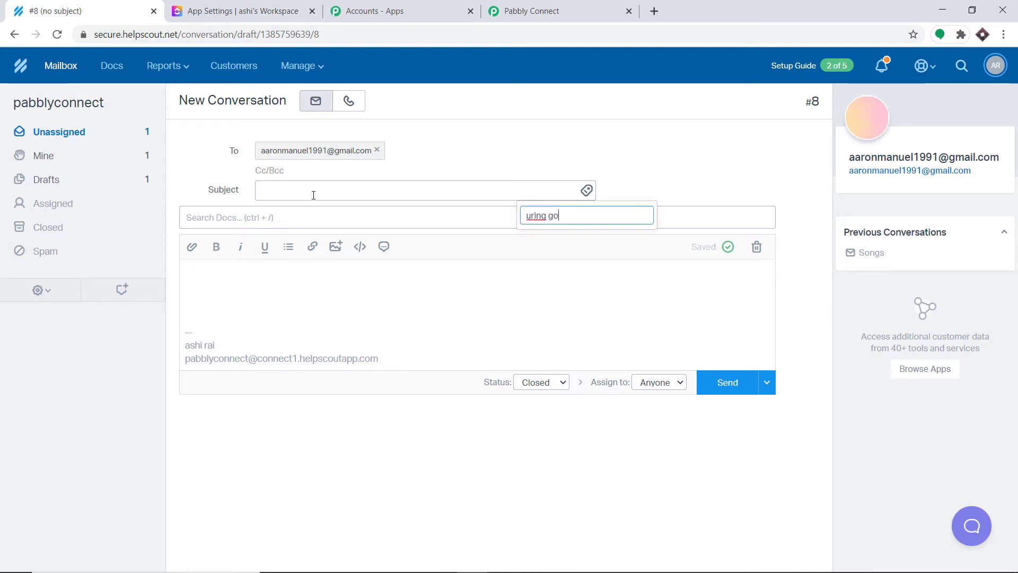
text(ld treasures)
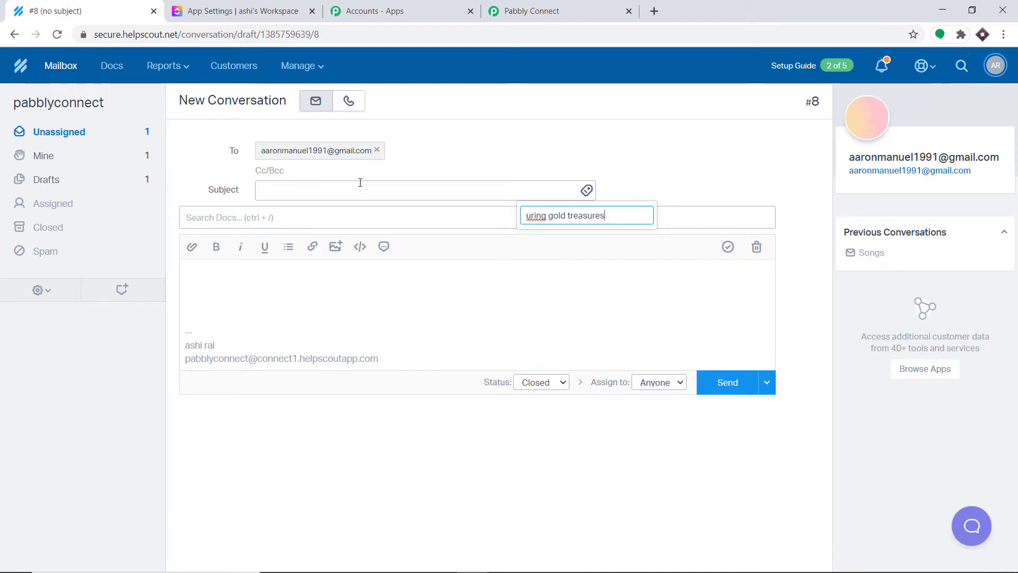
click(360, 183)
text(Capturing )
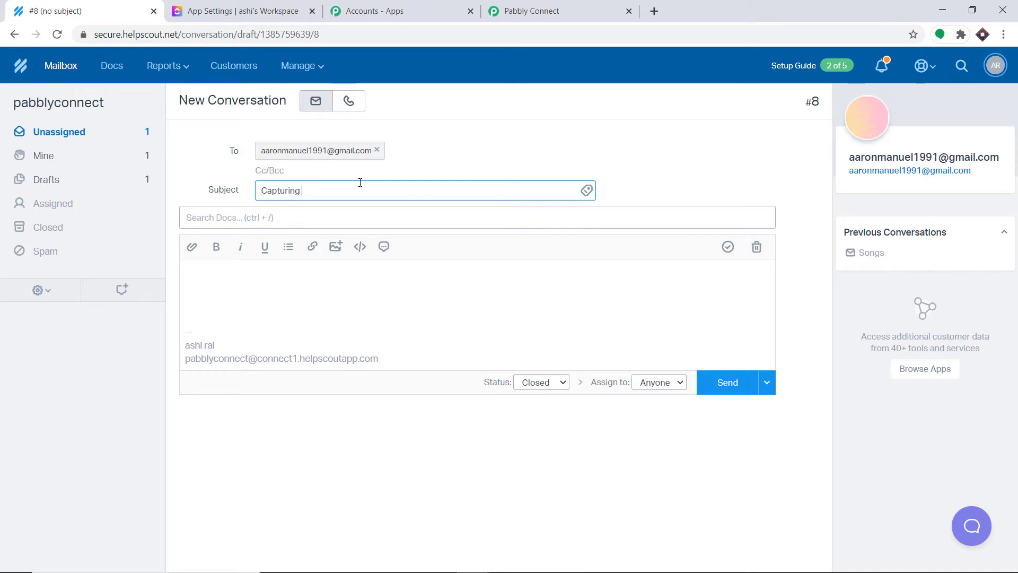
text(Gold Treasures)
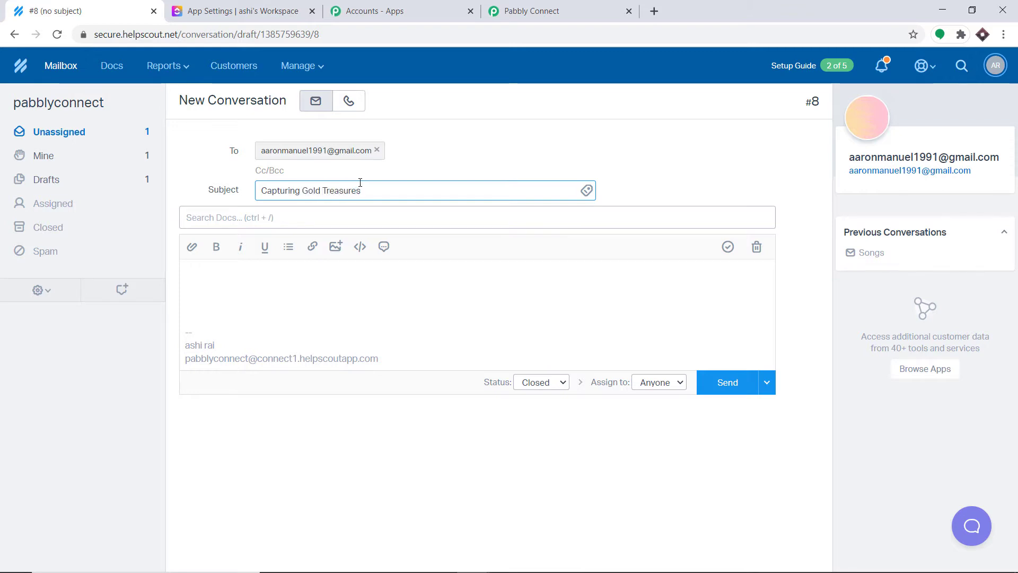
Step: Write the message 'Found a sunken treasure at the bottom of ocean' and send it
click(253, 281)
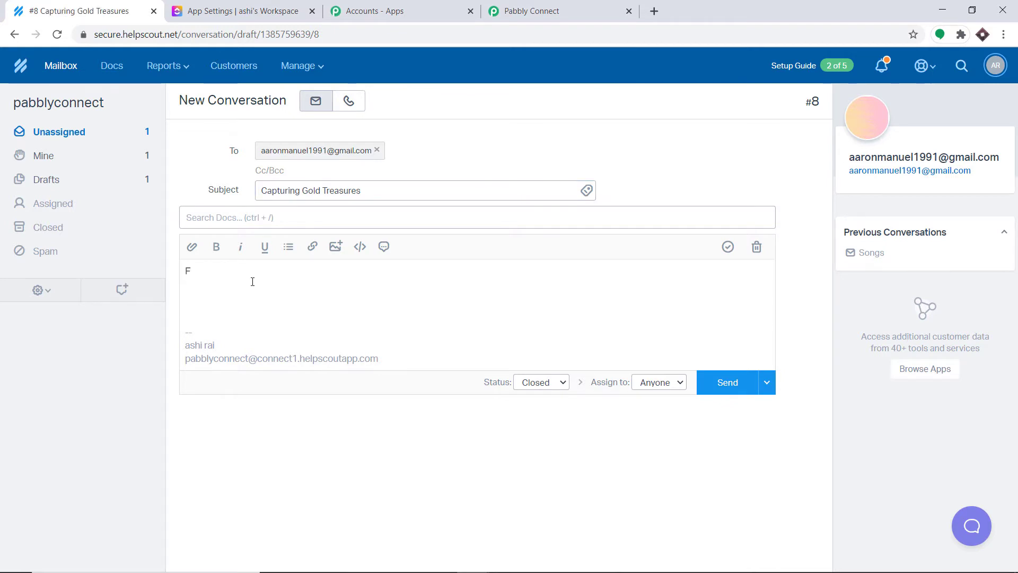
key(BackSpace)
text(Found a sunken t)
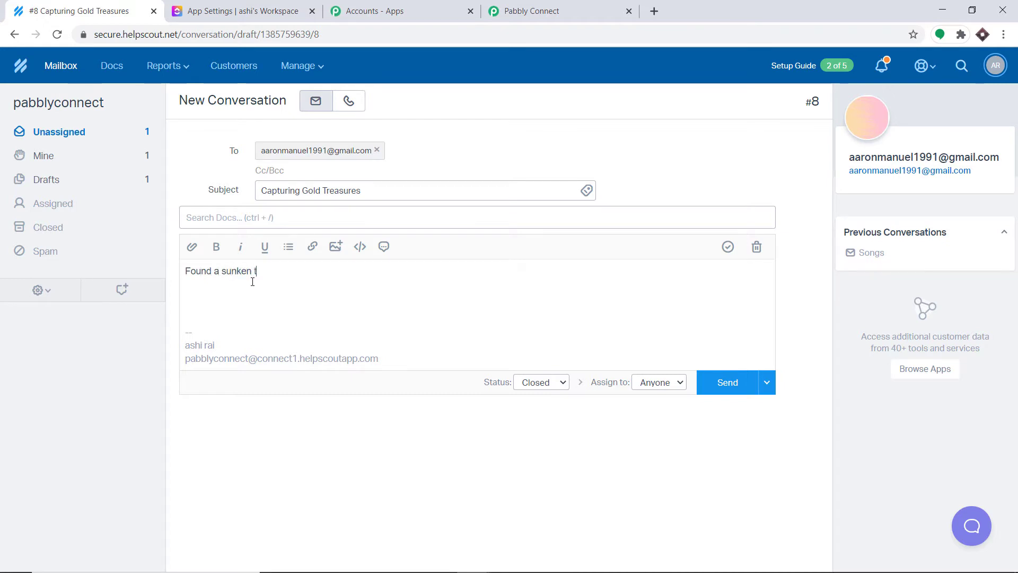
text(reasure at the botton)
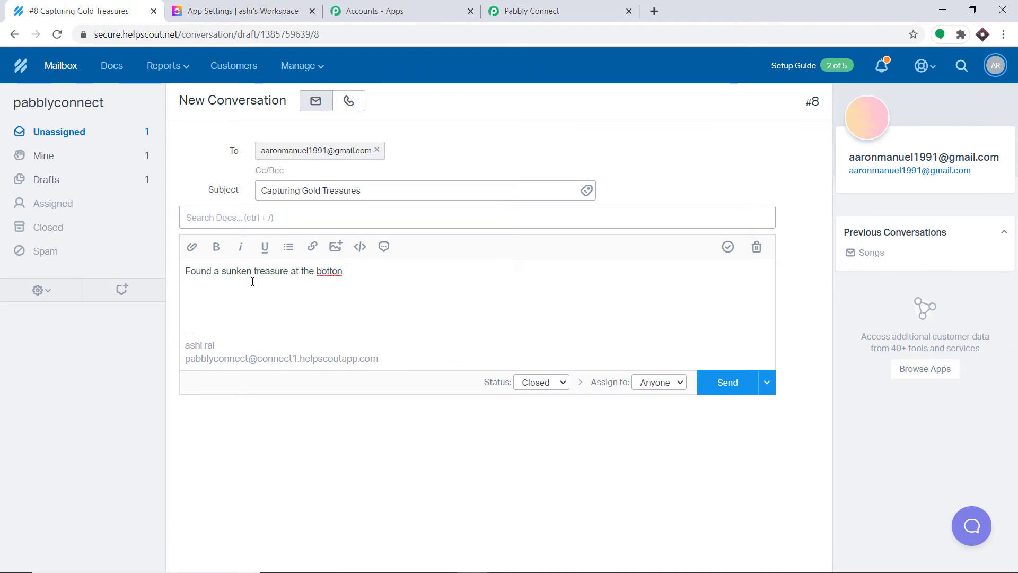
key(BackSpace)
key(BackSpace)
text(m of ocean)
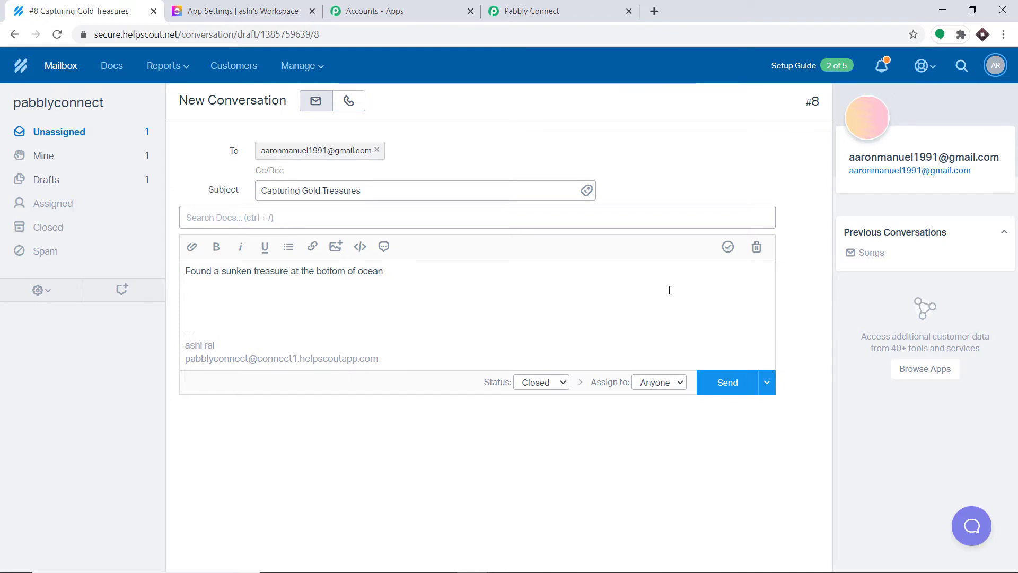
click(730, 384)
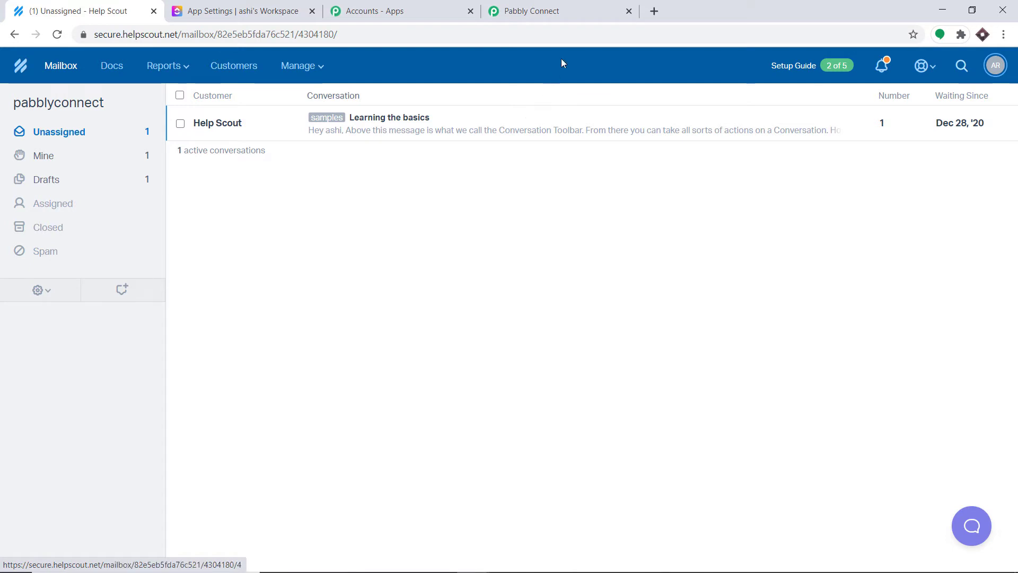
click(570, 7)
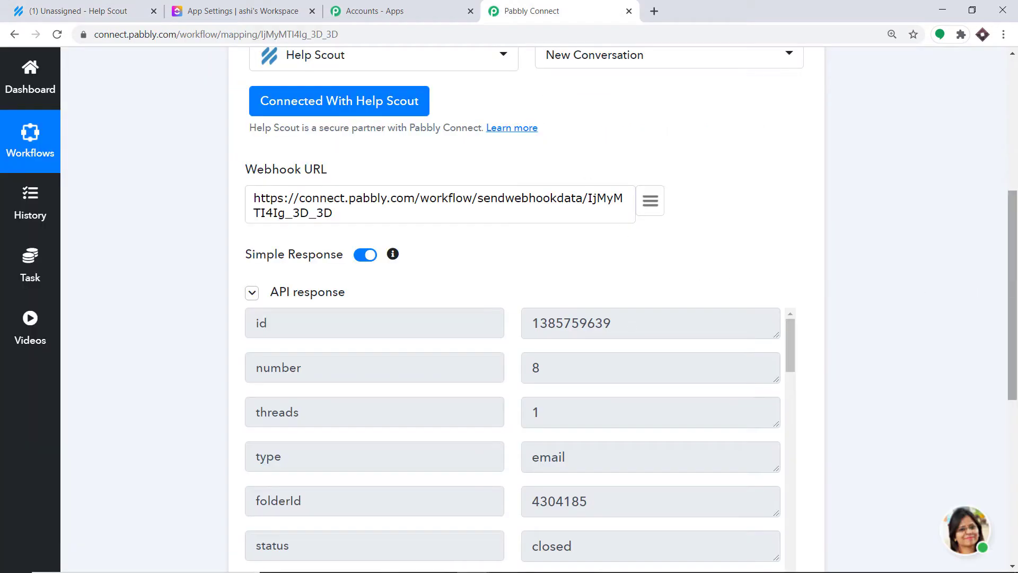
Step: Review the captured Capturing Gold Treasures response and add an action step below the trigger
scroll(647, 265, down, 4)
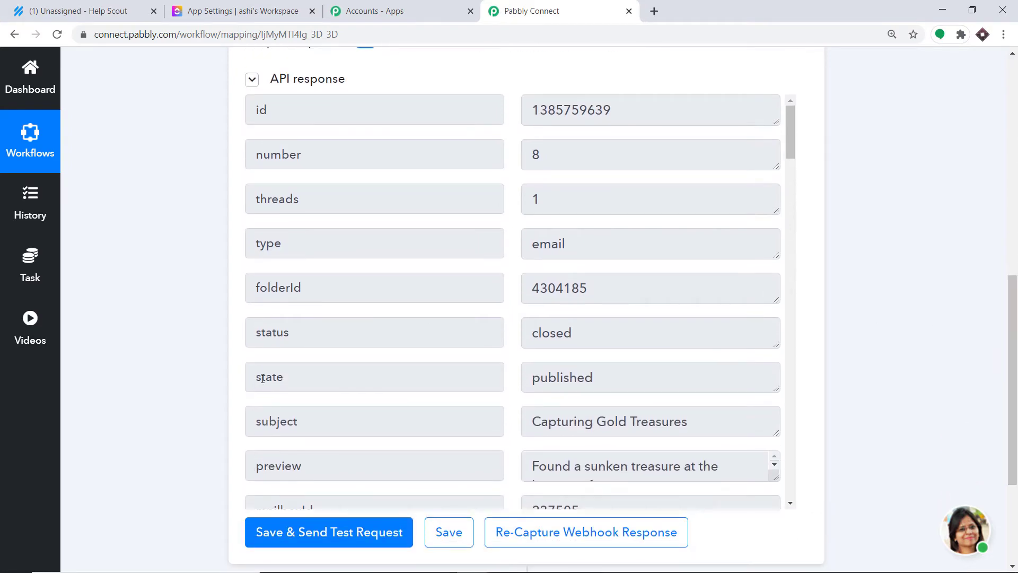
scroll(262, 378, down, 1)
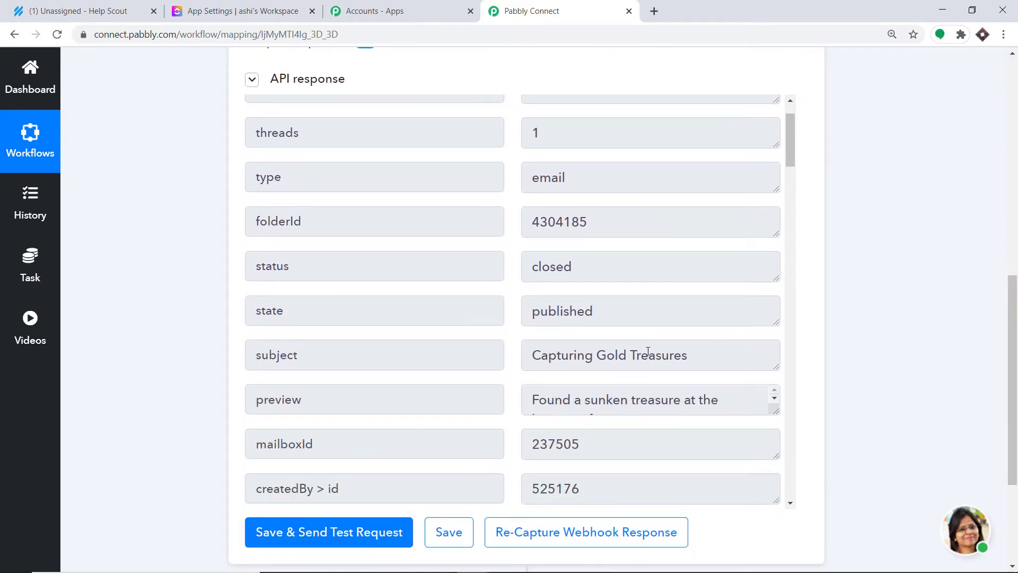
scroll(572, 374, down, 1)
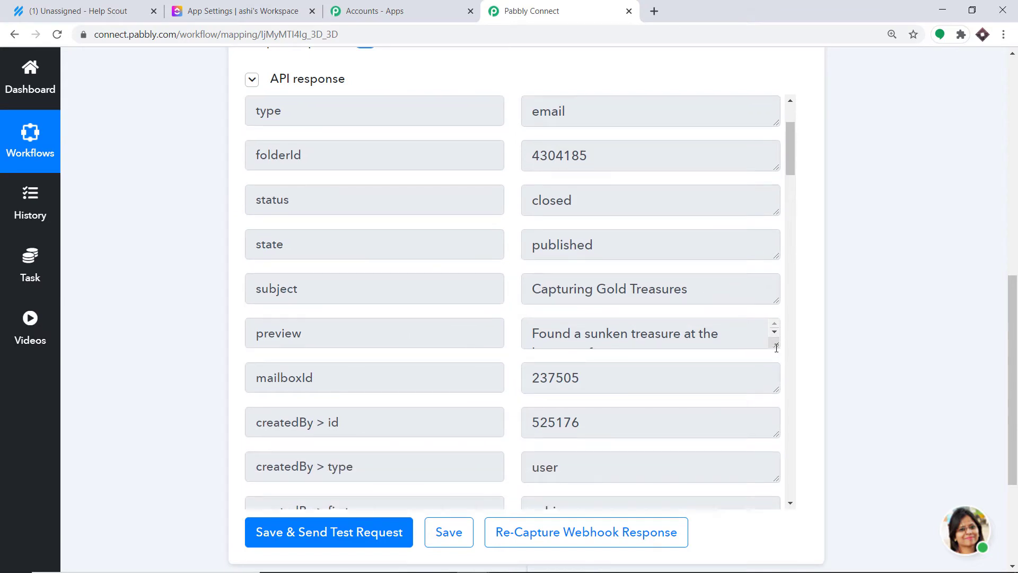
drag(775, 347, 776, 402)
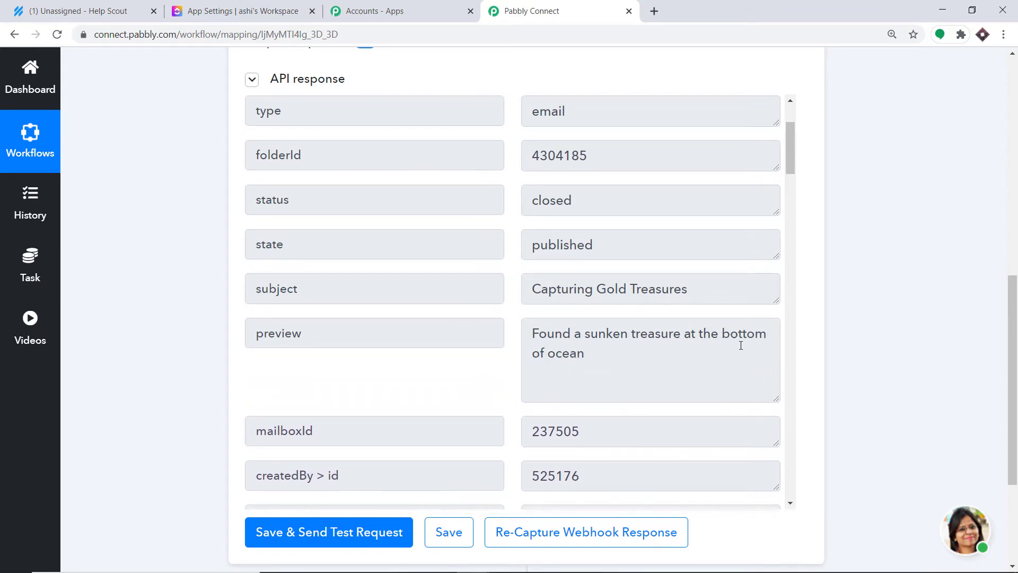
scroll(1012, 371, down, 2)
scroll(633, 187, down, 2)
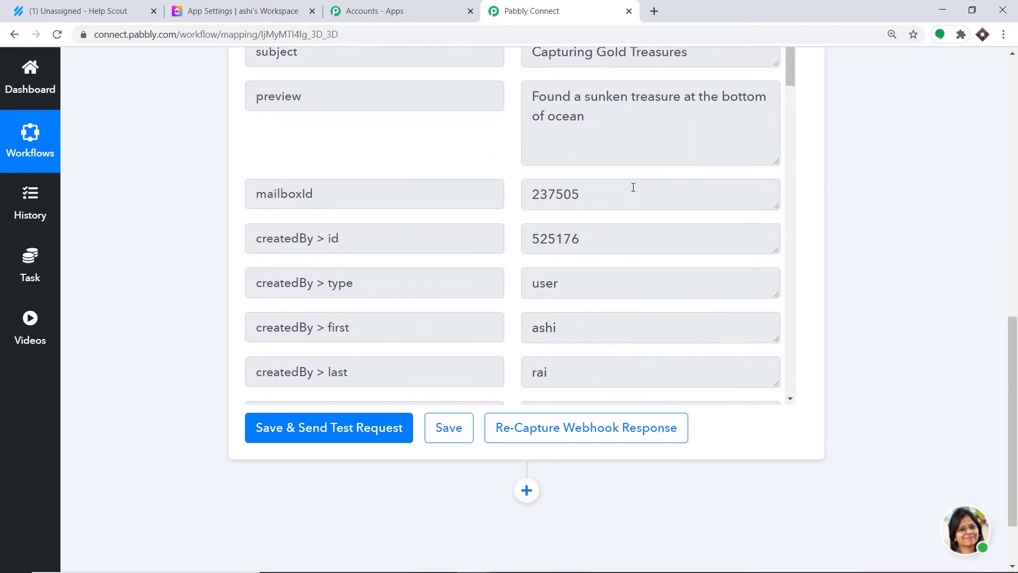
scroll(633, 188, down, 9)
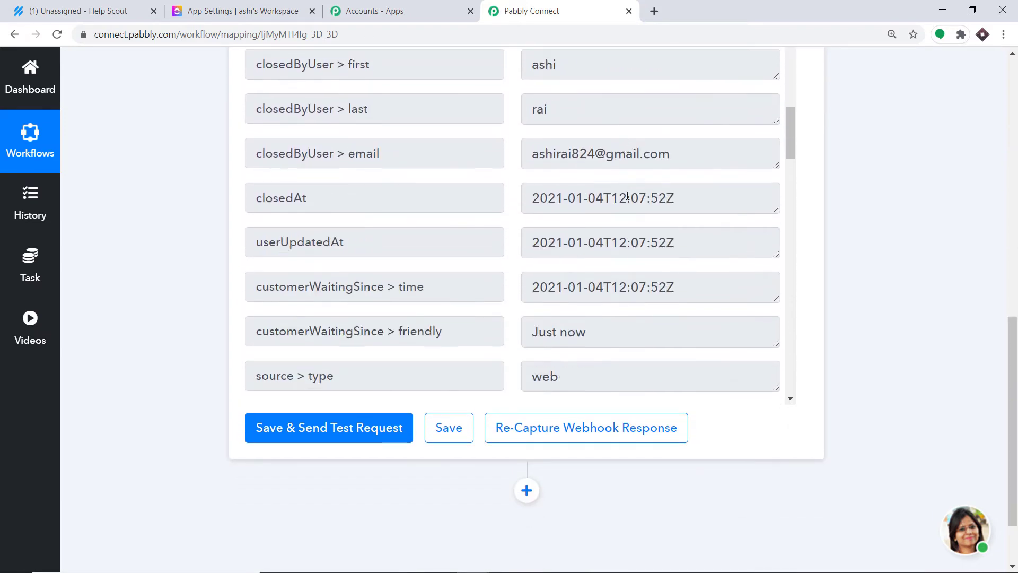
scroll(627, 196, down, 10)
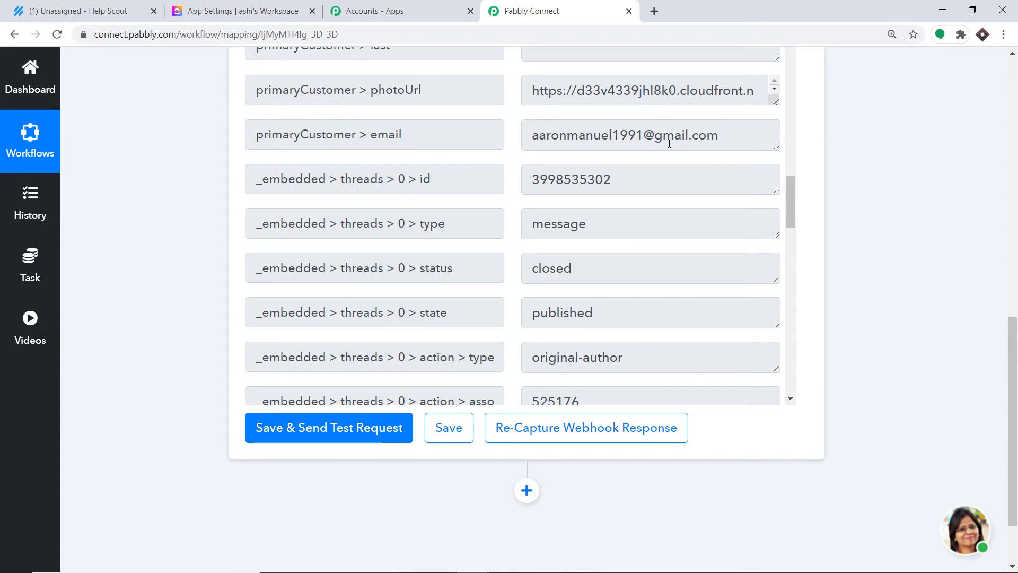
scroll(617, 183, down, 3)
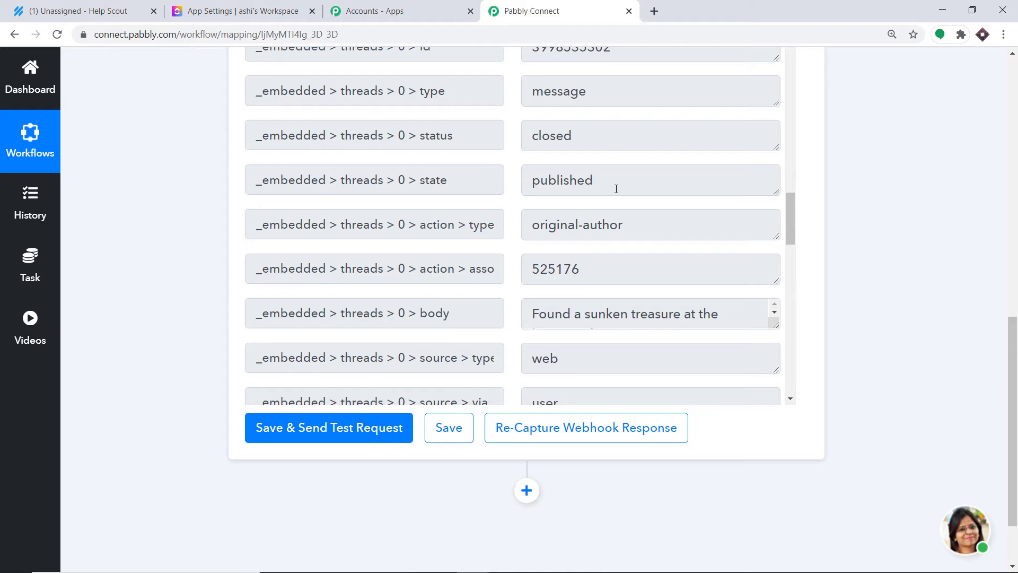
click(524, 492)
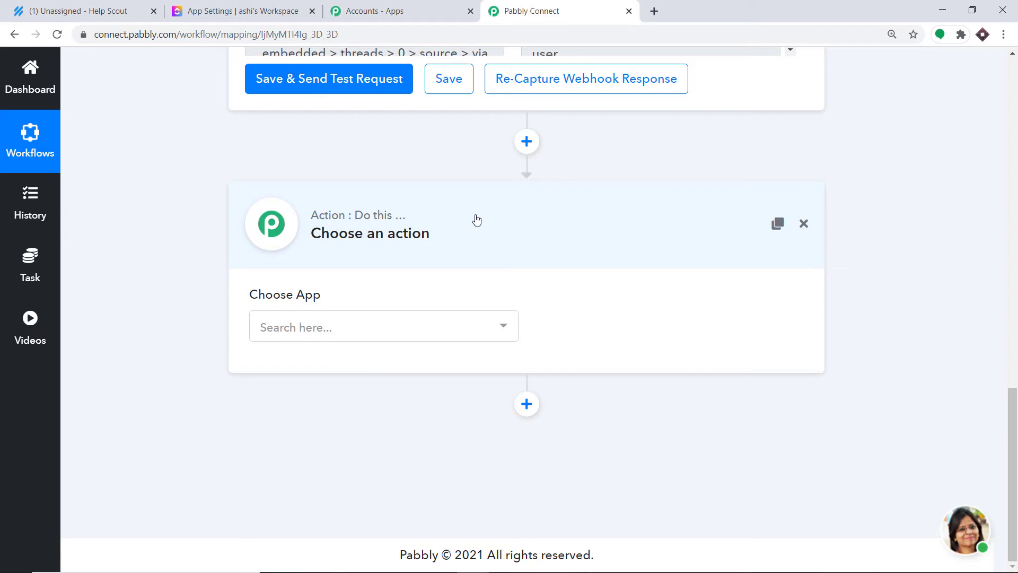
Step: Set the action step's app to ClickUp with Create Task as the action event
click(335, 329)
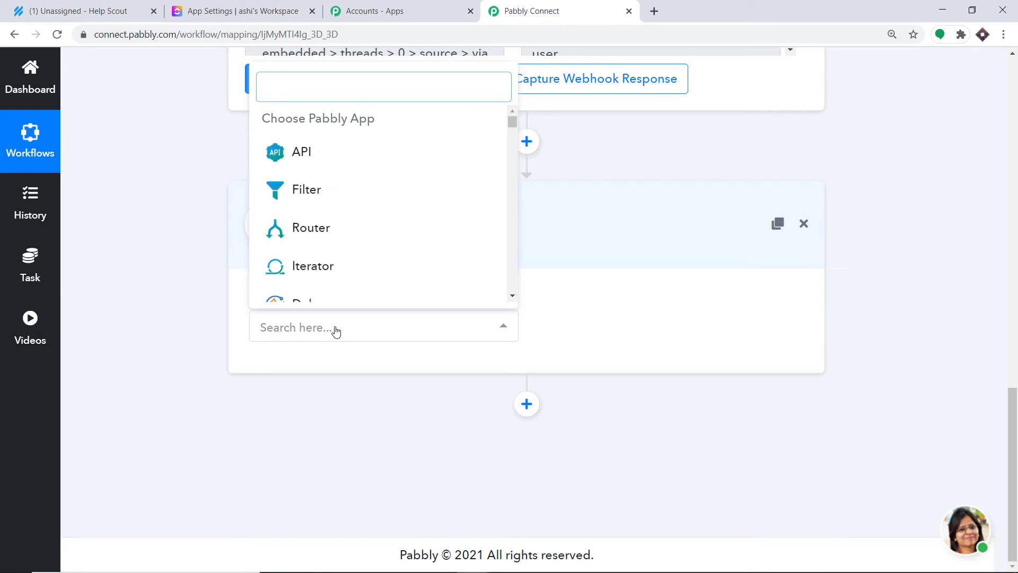
text(cli)
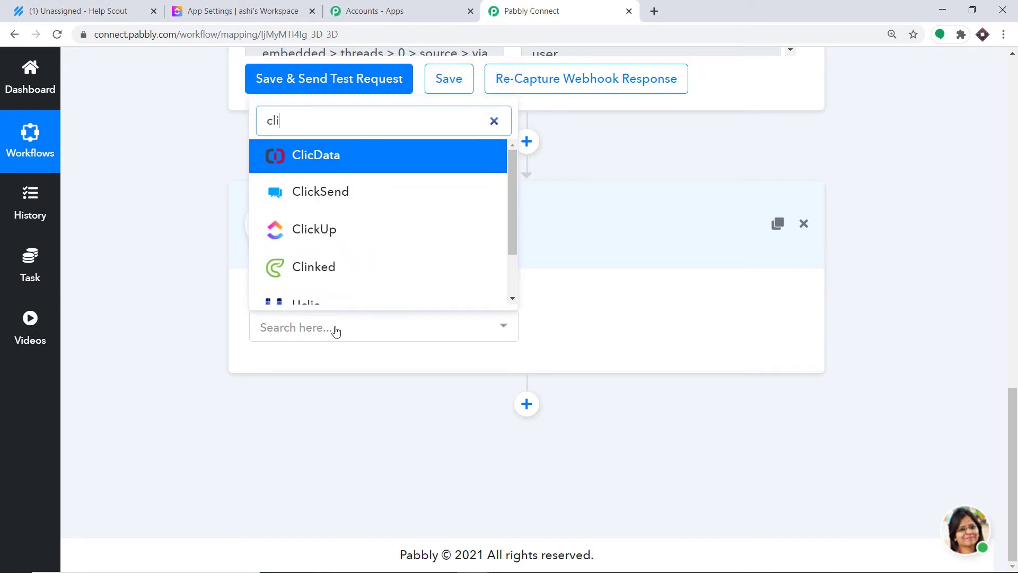
click(329, 231)
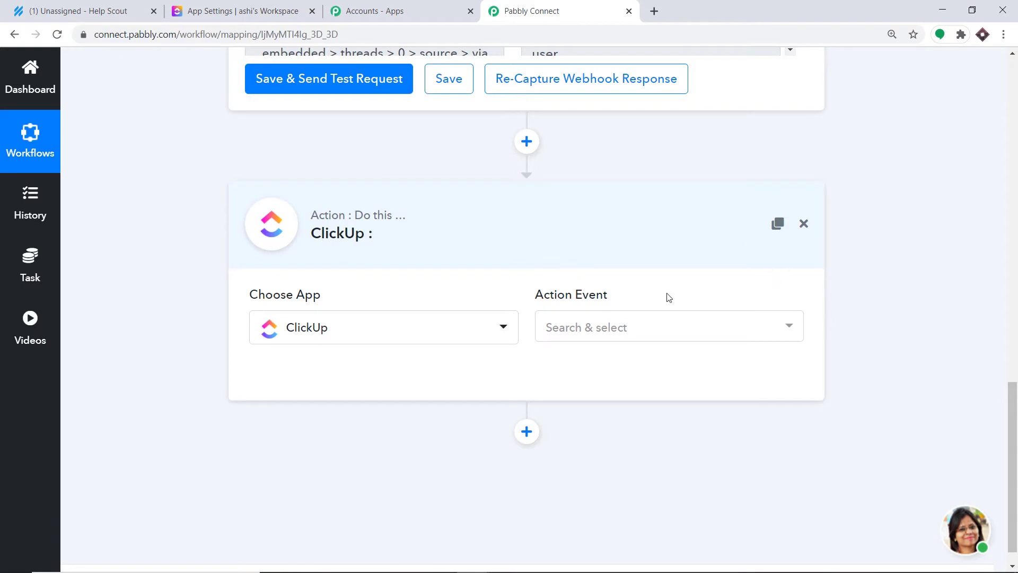
click(583, 327)
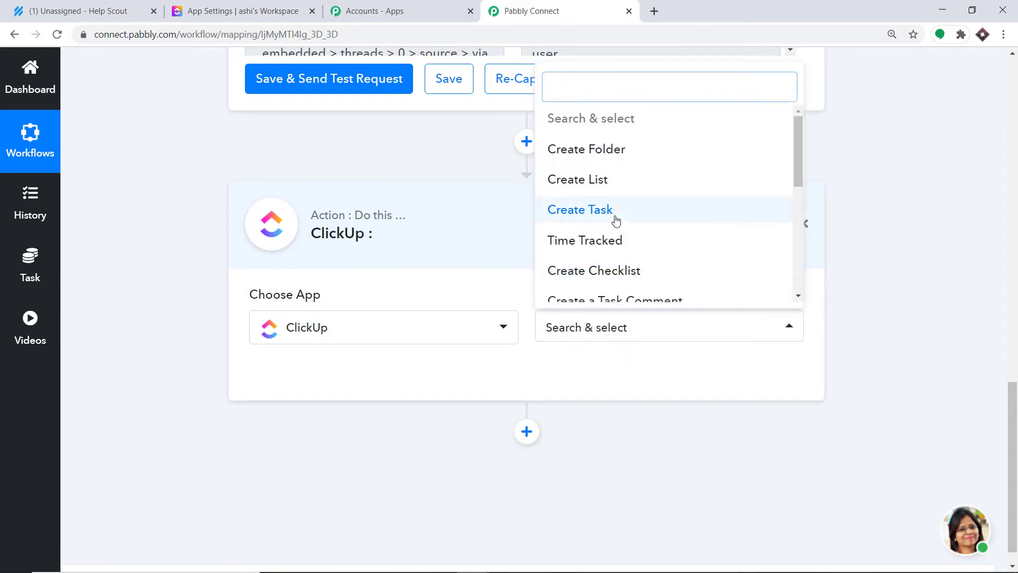
click(598, 216)
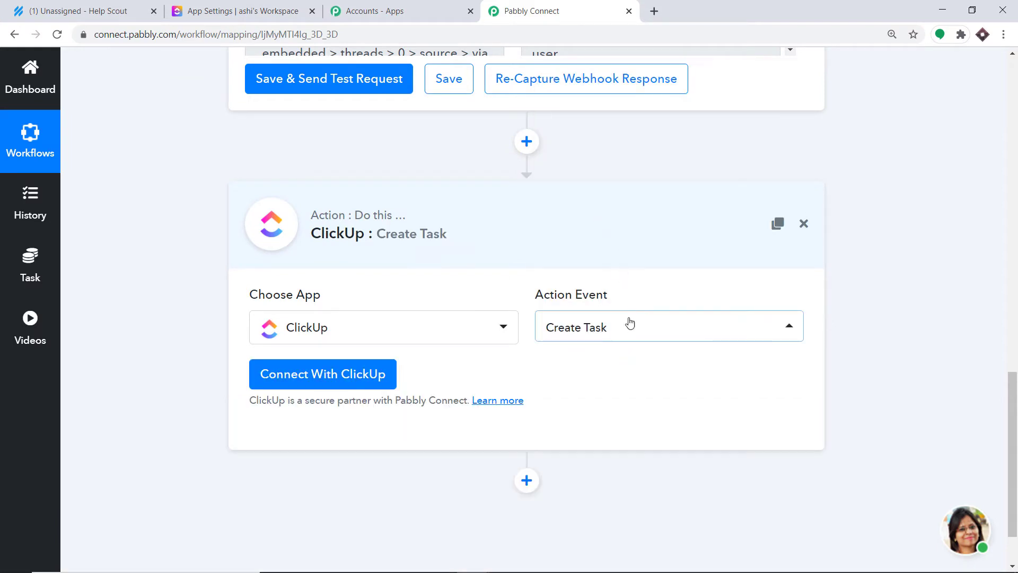
click(615, 332)
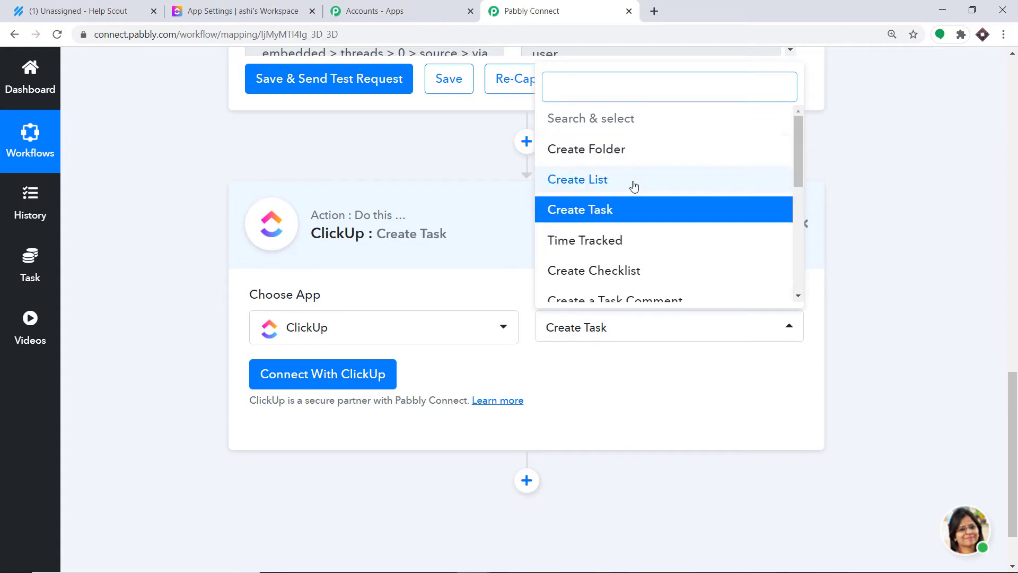
scroll(640, 194, down, 1)
scroll(636, 196, down, 1)
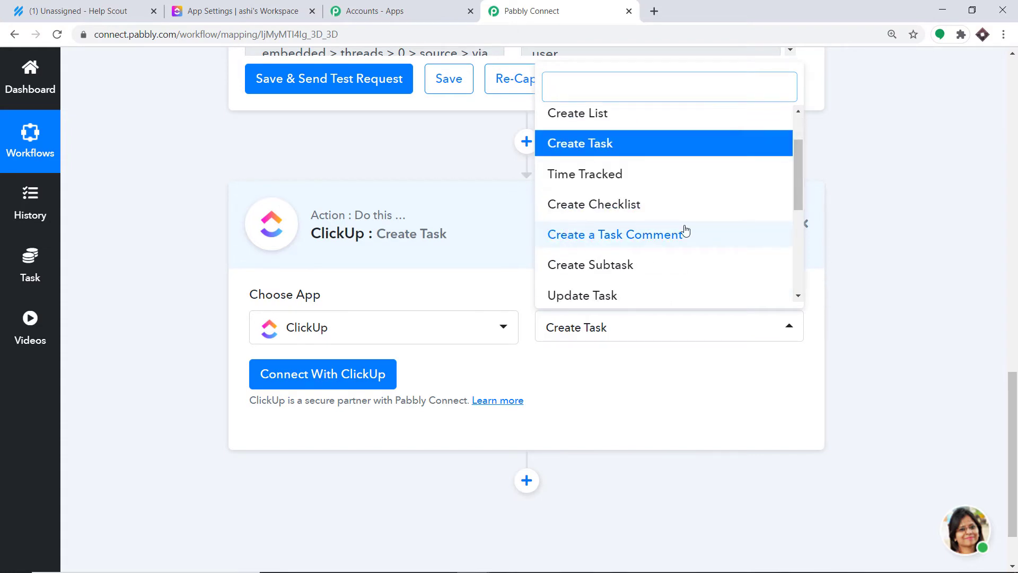
scroll(666, 244, up, 2)
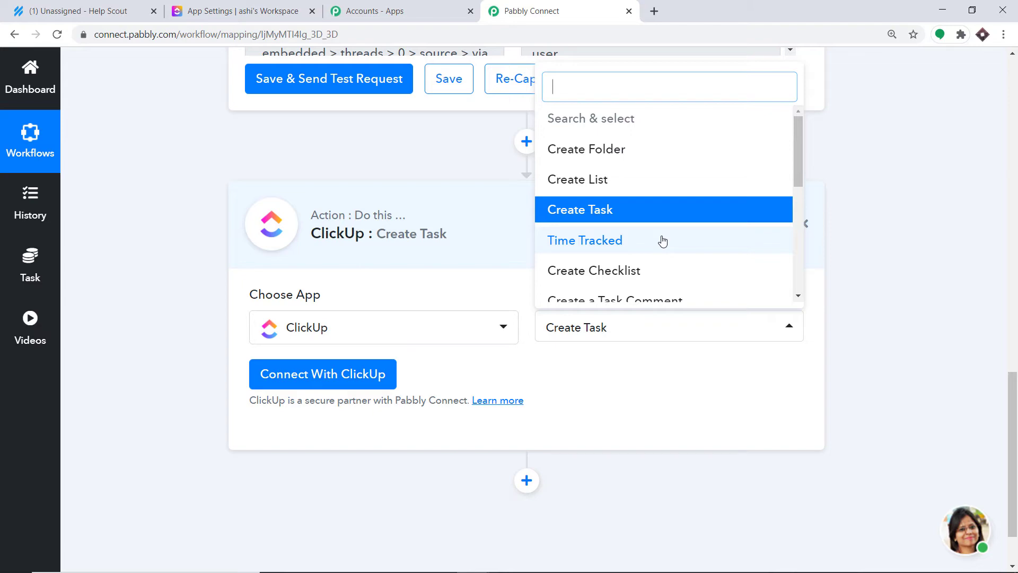
click(616, 373)
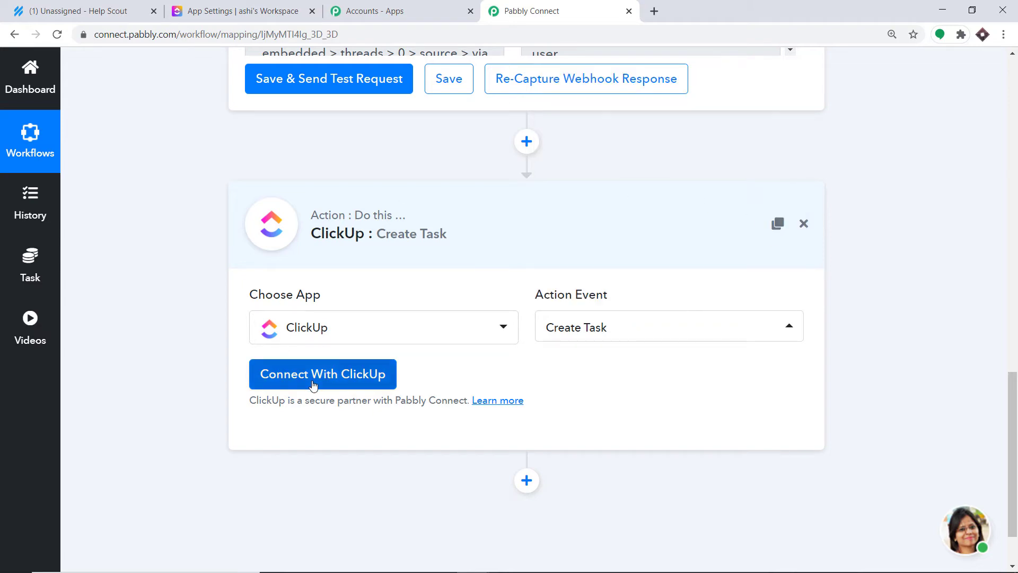
Step: Bring up the ClickUp API token credentials form, then go to the ClickUp List board
click(313, 381)
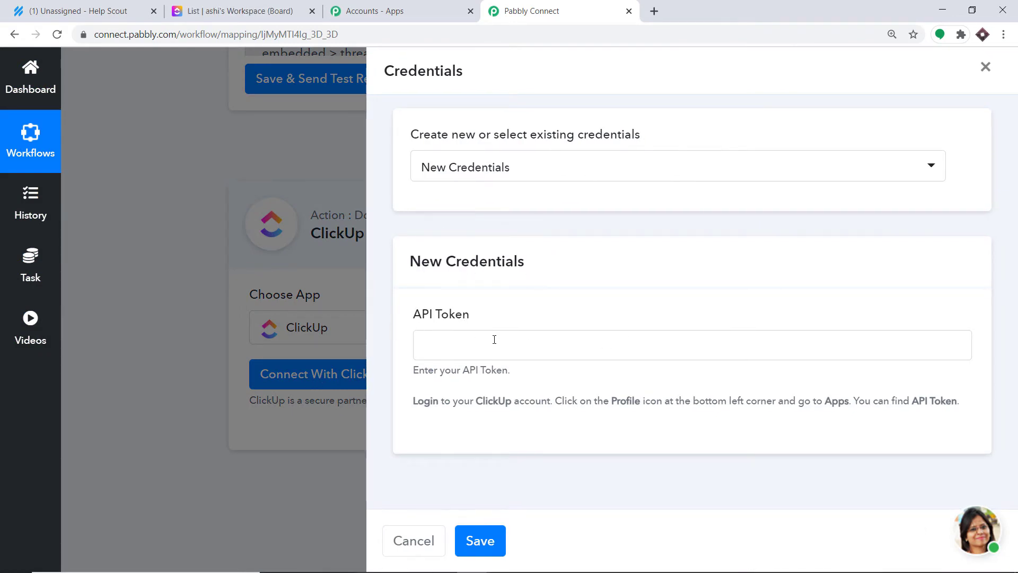
click(209, 6)
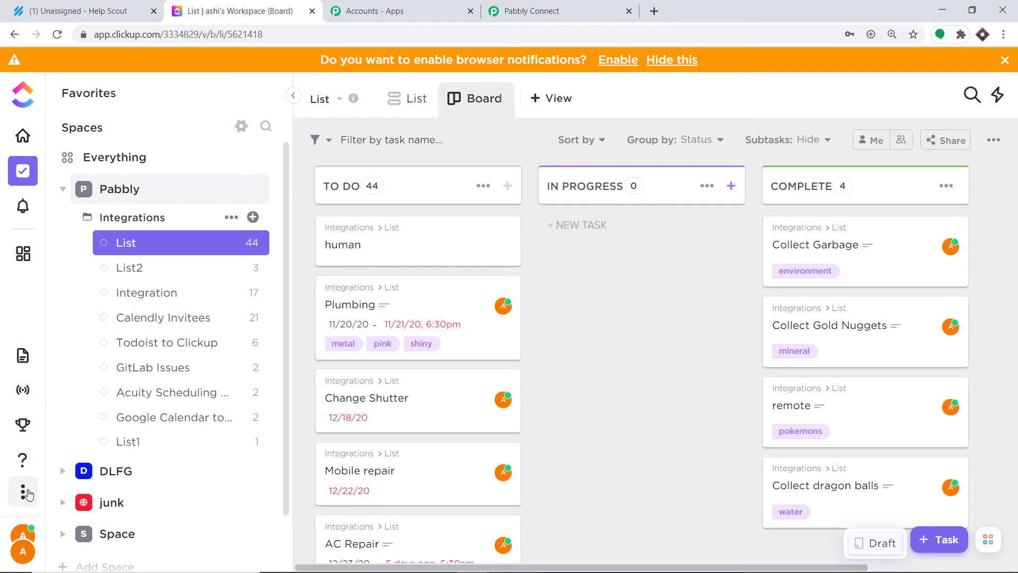
Step: Copy the API token from ClickUp's Apps settings page
click(22, 553)
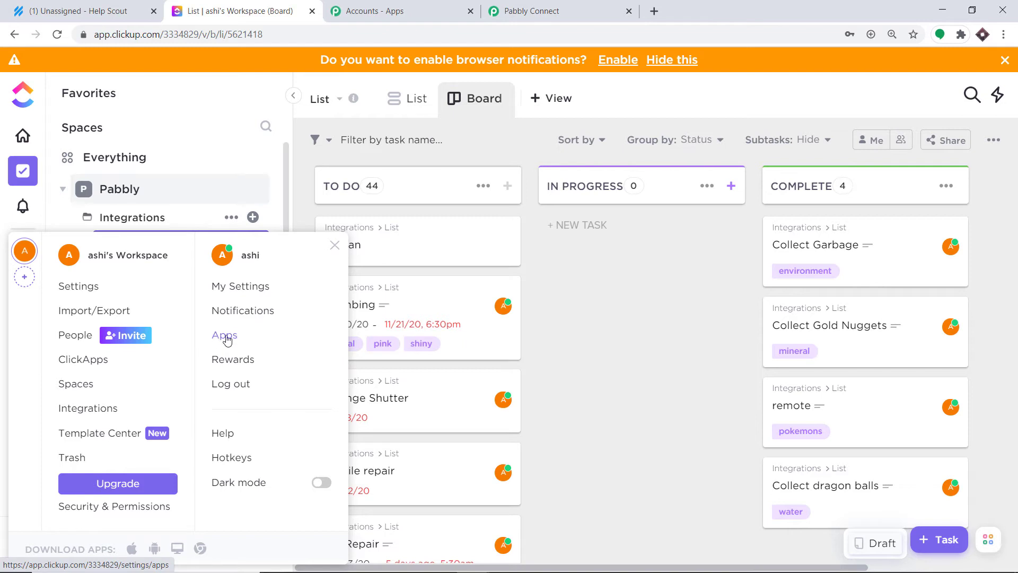
click(227, 337)
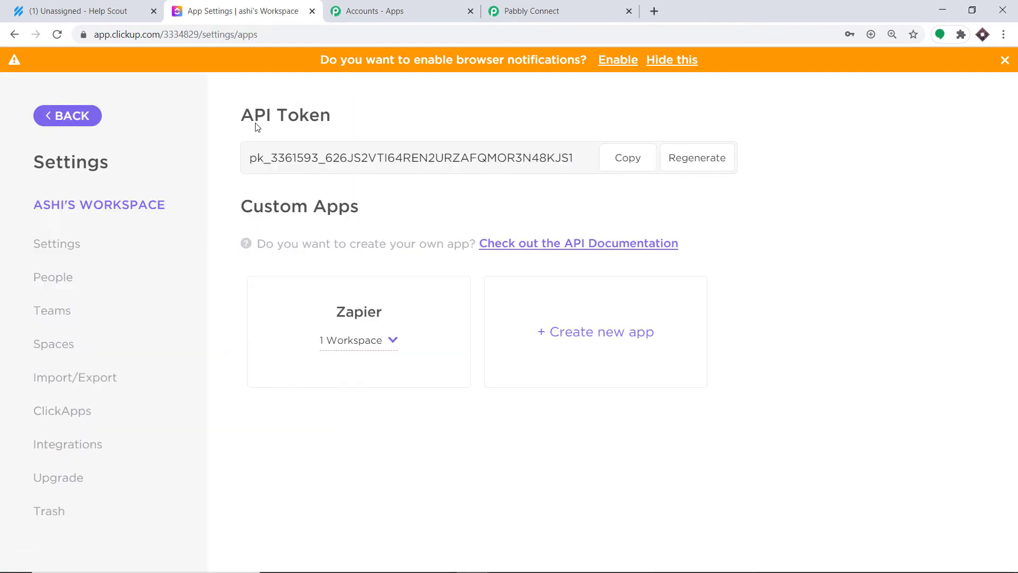
click(630, 162)
Step: Paste the API token and save, connecting ClickUp with space Pabbly, folder Integrations, list List
click(546, 11)
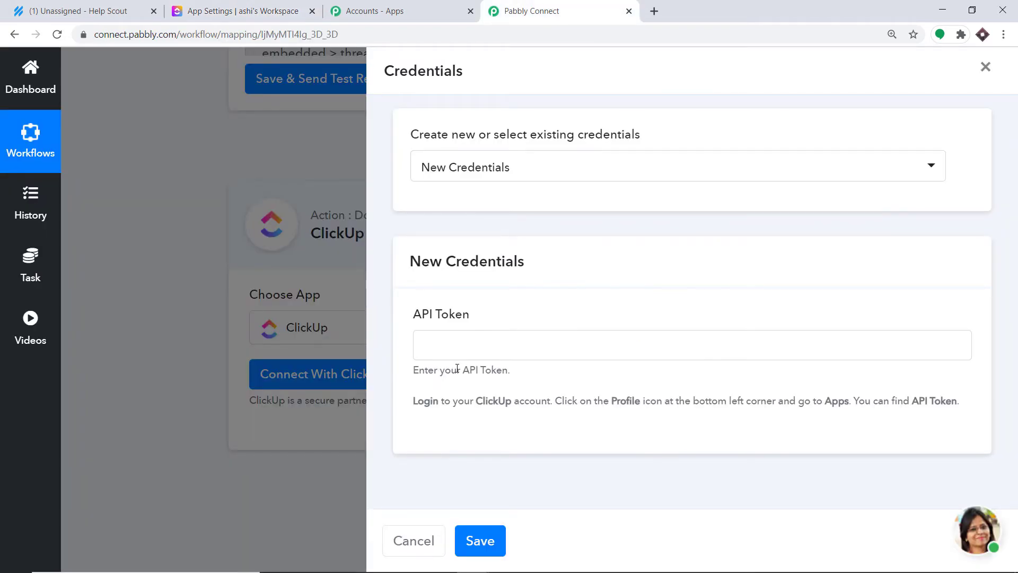
right_click(451, 352)
click(495, 455)
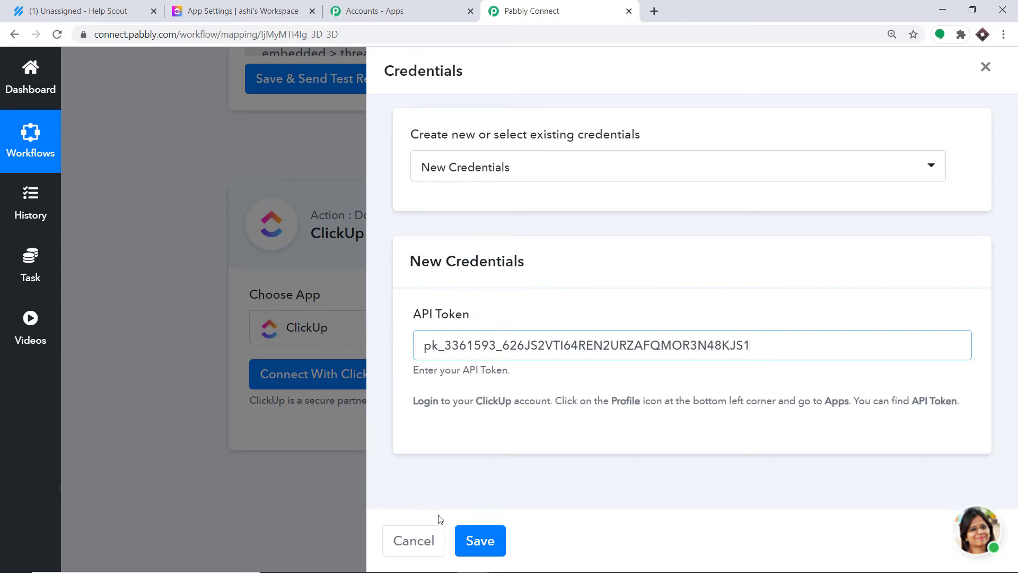
click(479, 540)
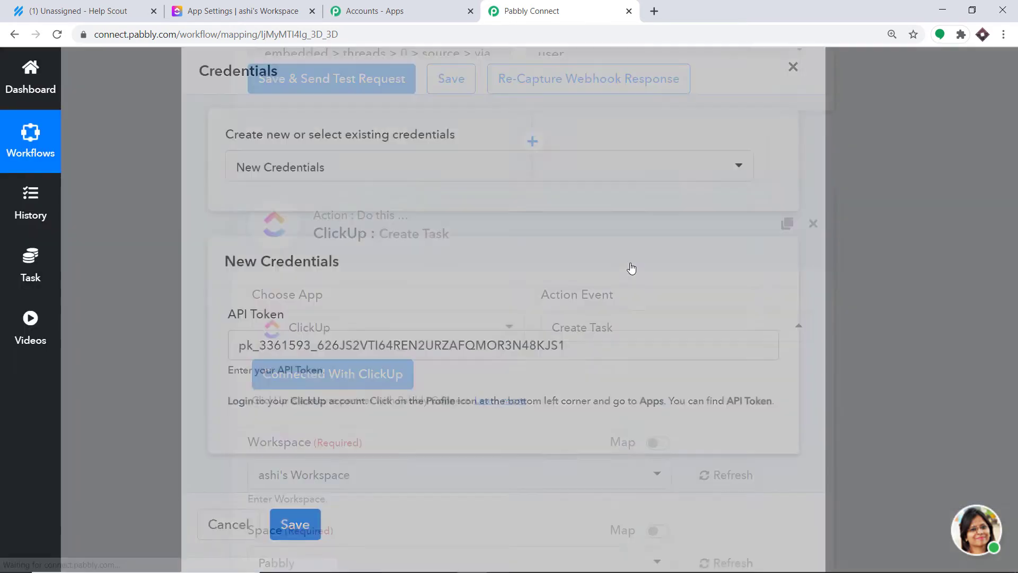
scroll(1016, 281, down, 5)
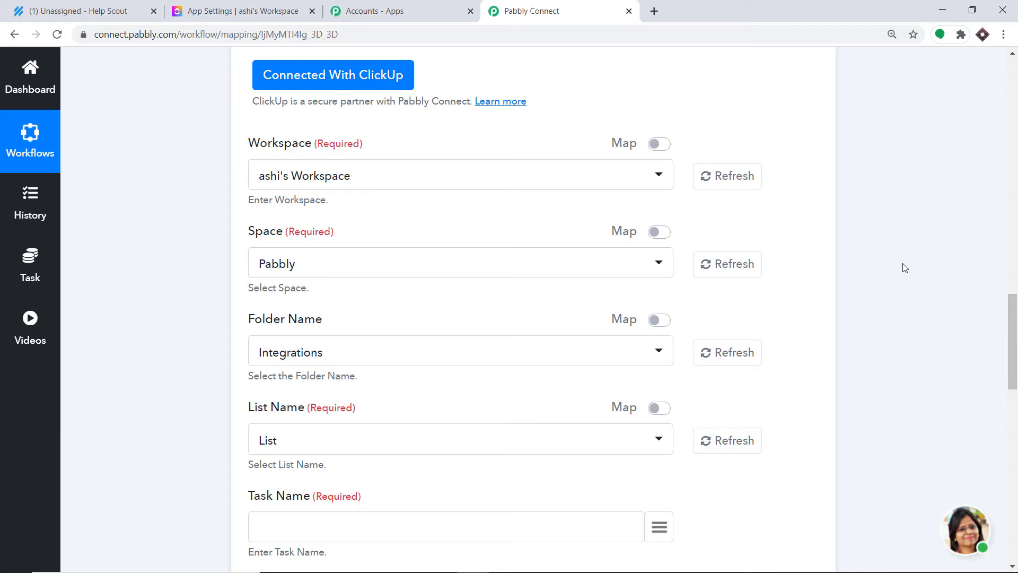
scroll(889, 269, up, 1)
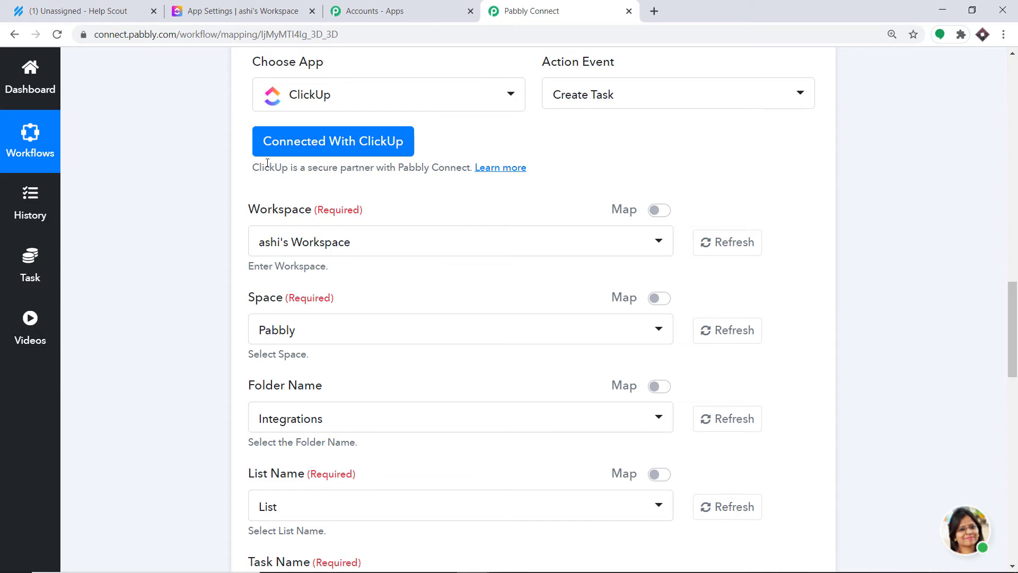
click(239, 10)
Step: Compare the spaces listed in ClickUp's sidebar and workspace menu
click(59, 118)
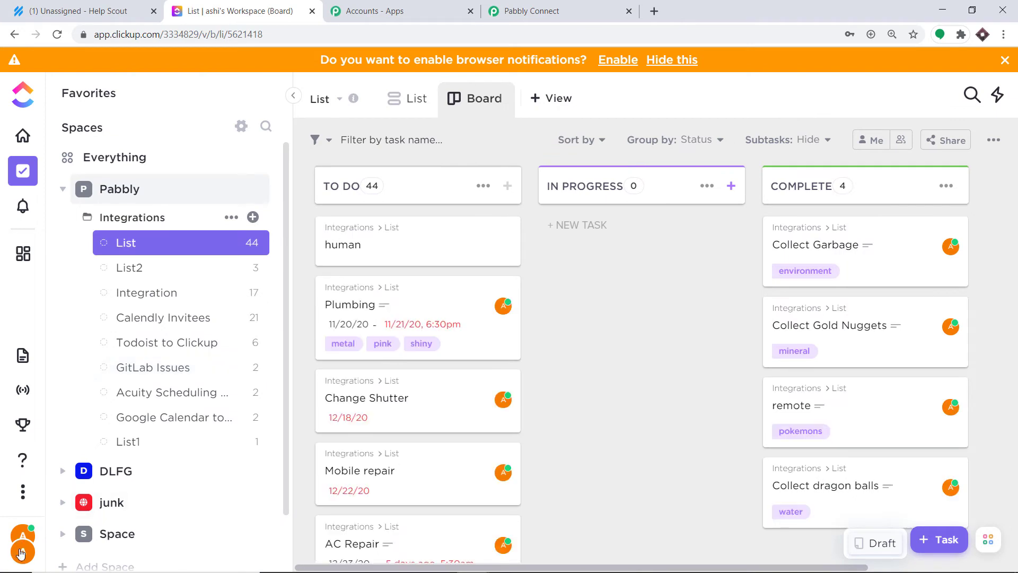
click(22, 550)
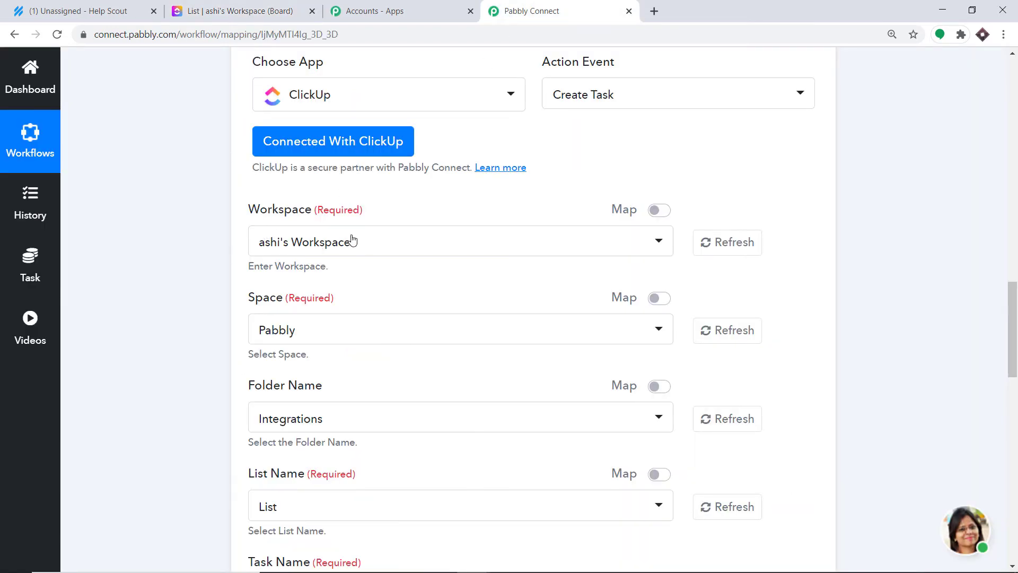
scroll(291, 232, down, 3)
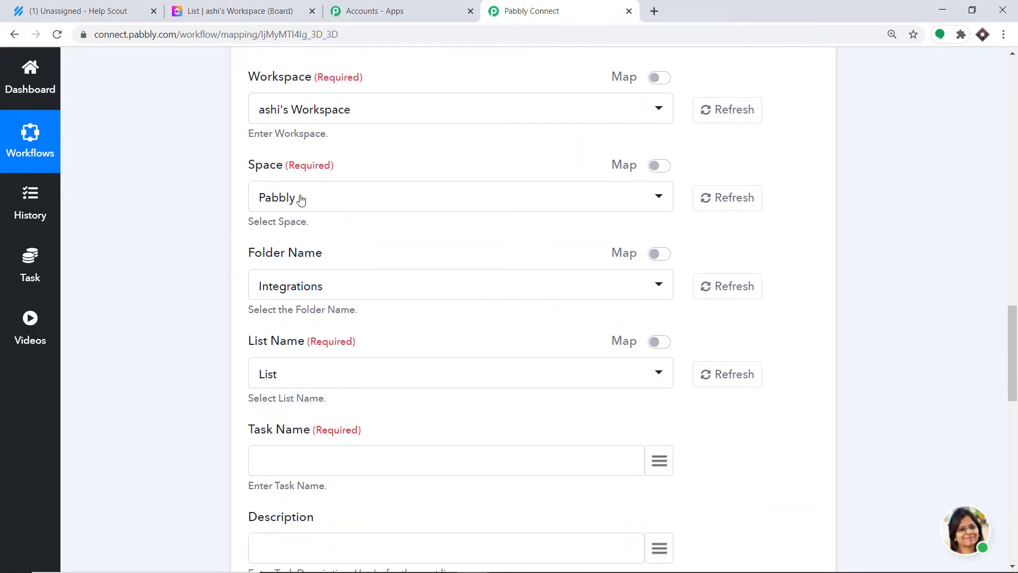
click(273, 7)
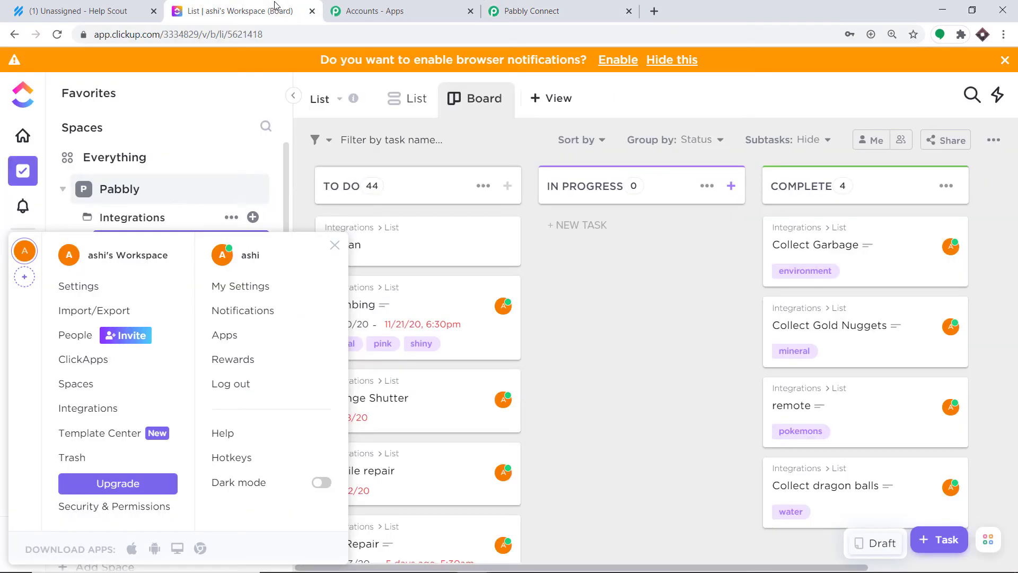
click(475, 132)
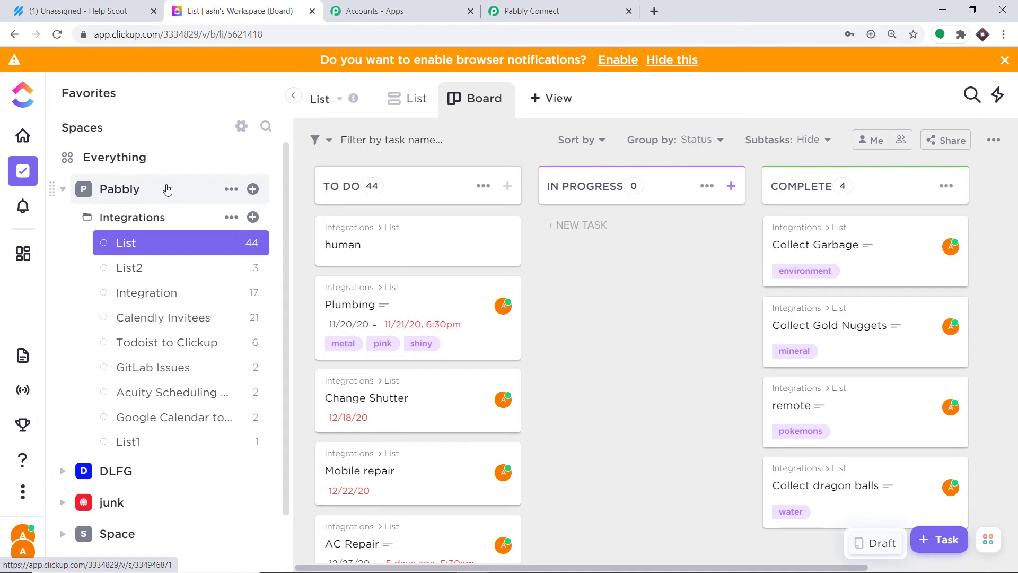
click(149, 191)
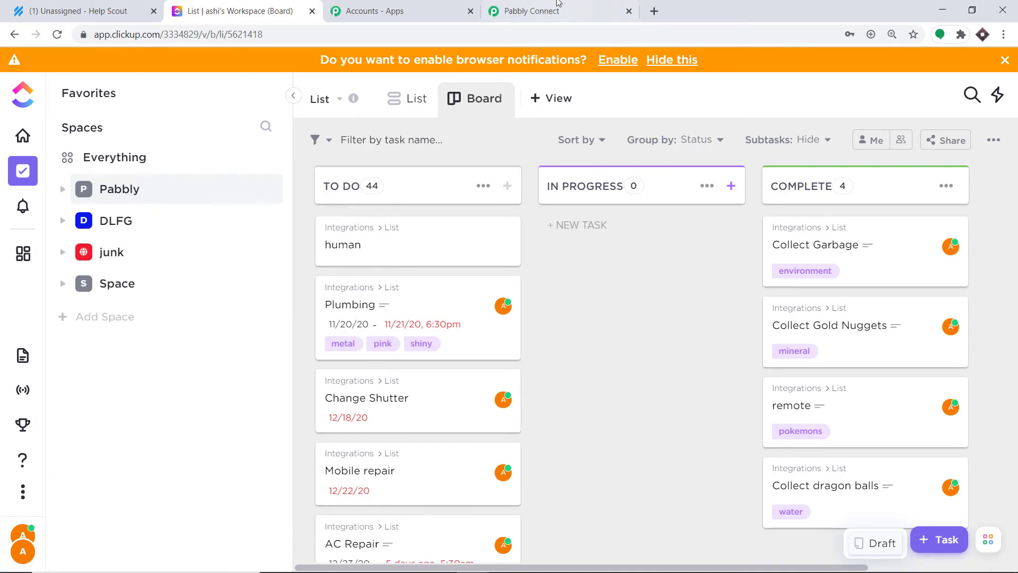
click(532, 10)
Step: Keep Pabbly as the selected space in Pabbly Connect's Space dropdown
click(310, 201)
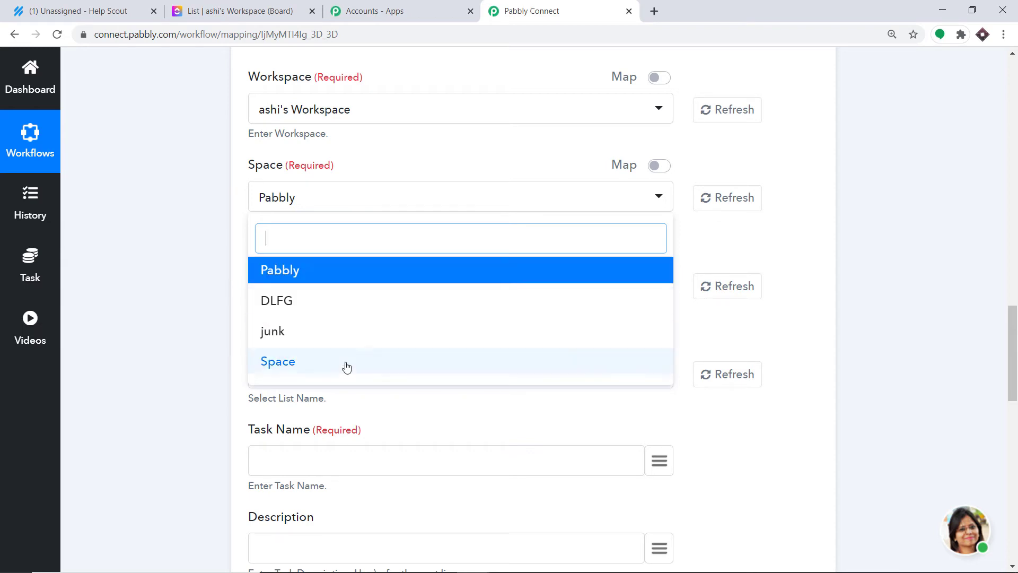
click(223, 9)
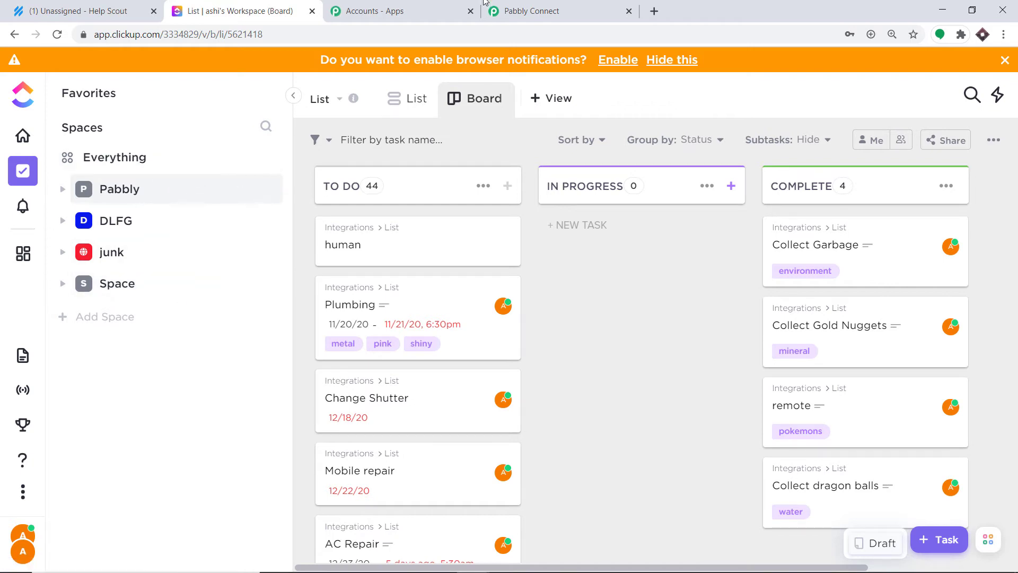
click(536, 11)
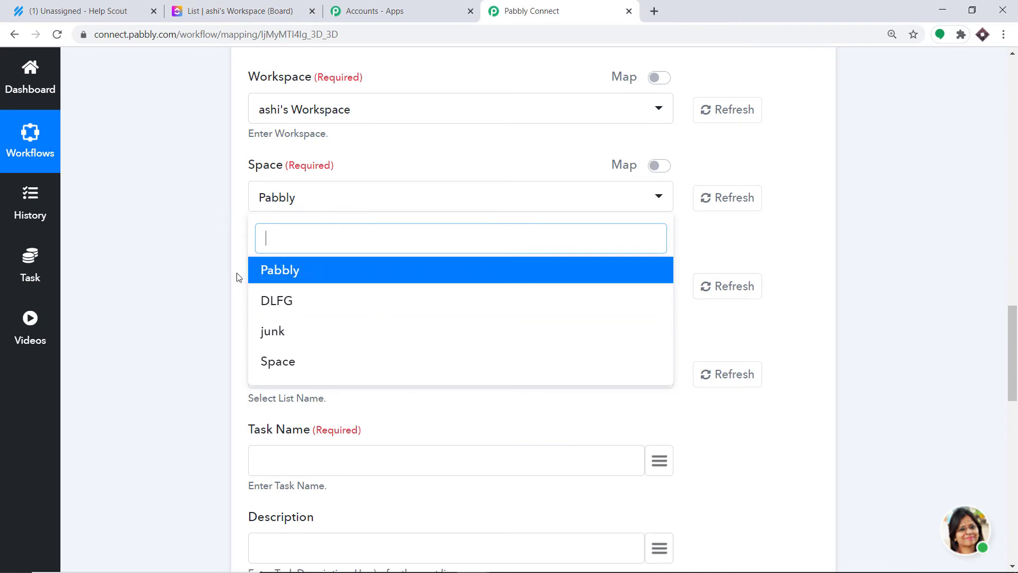
click(293, 270)
scroll(399, 252, down, 1)
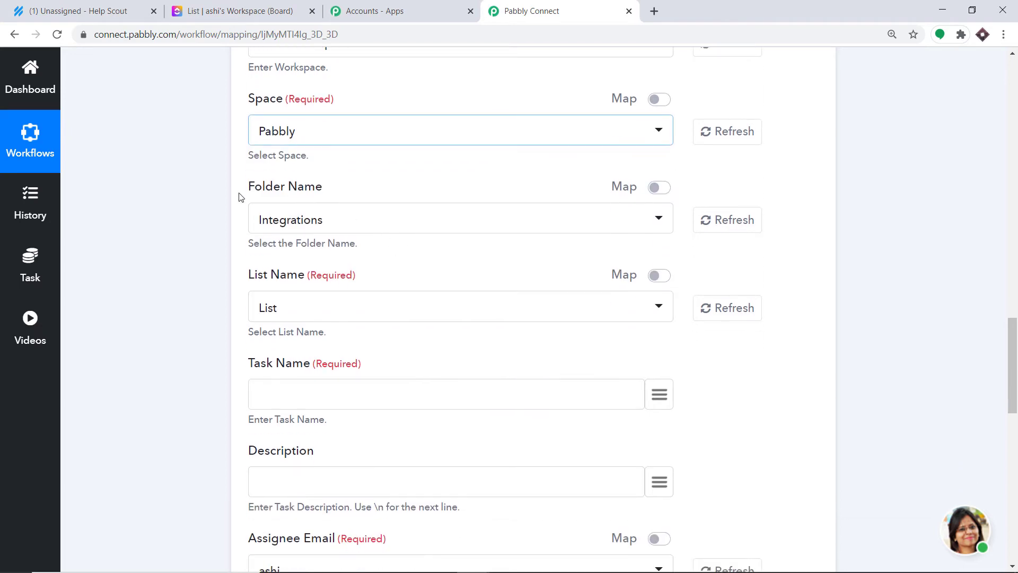
Step: Check the Pabbly space's folders in ClickUp and keep Integrations as the Folder Name
click(305, 222)
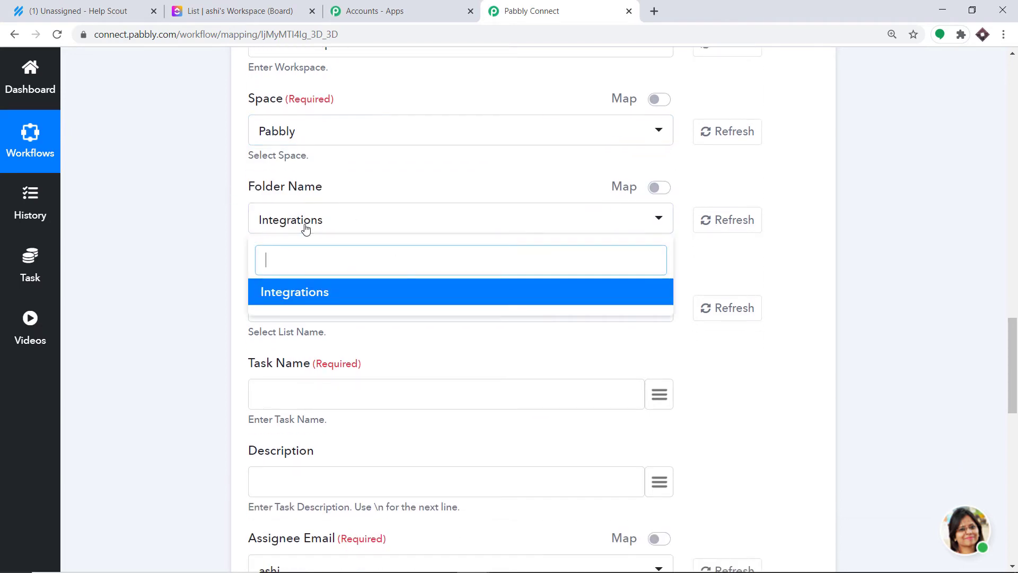
click(285, 10)
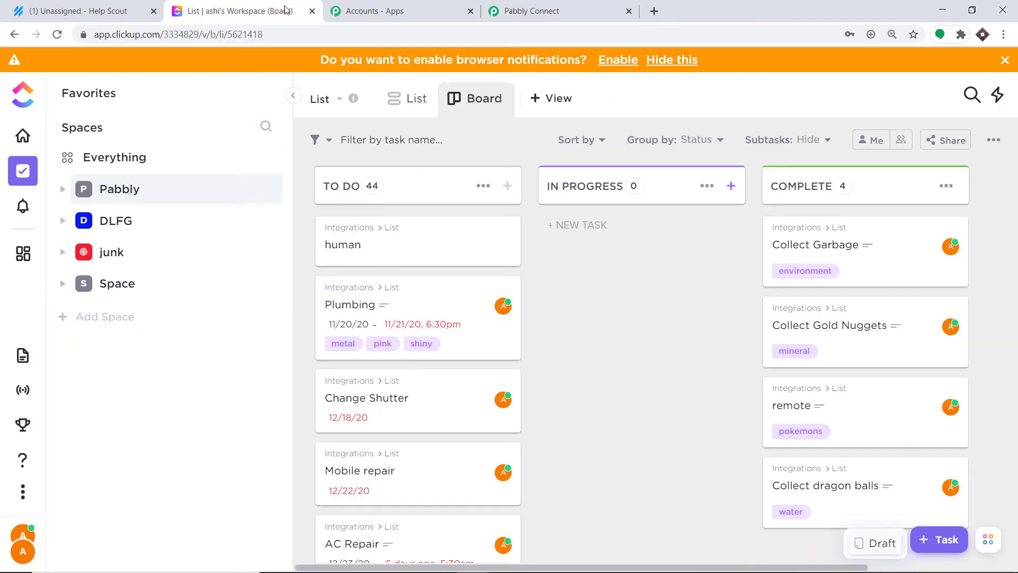
click(128, 191)
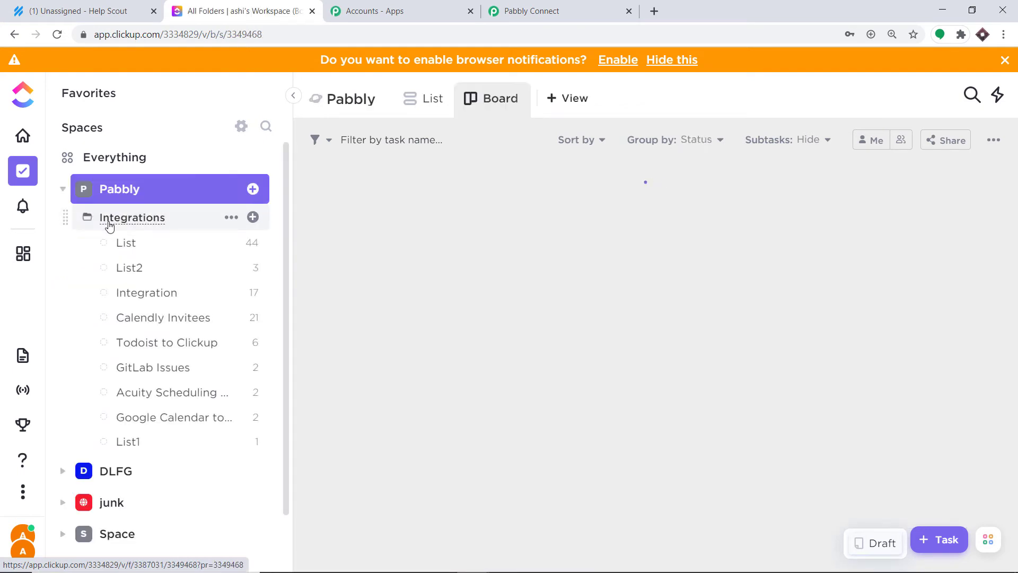
click(597, 15)
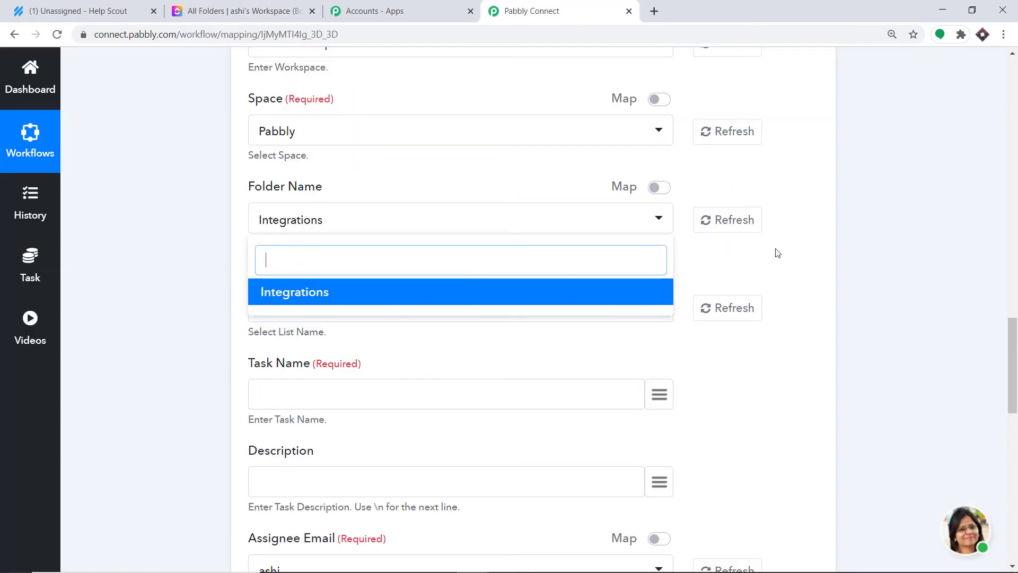
click(703, 261)
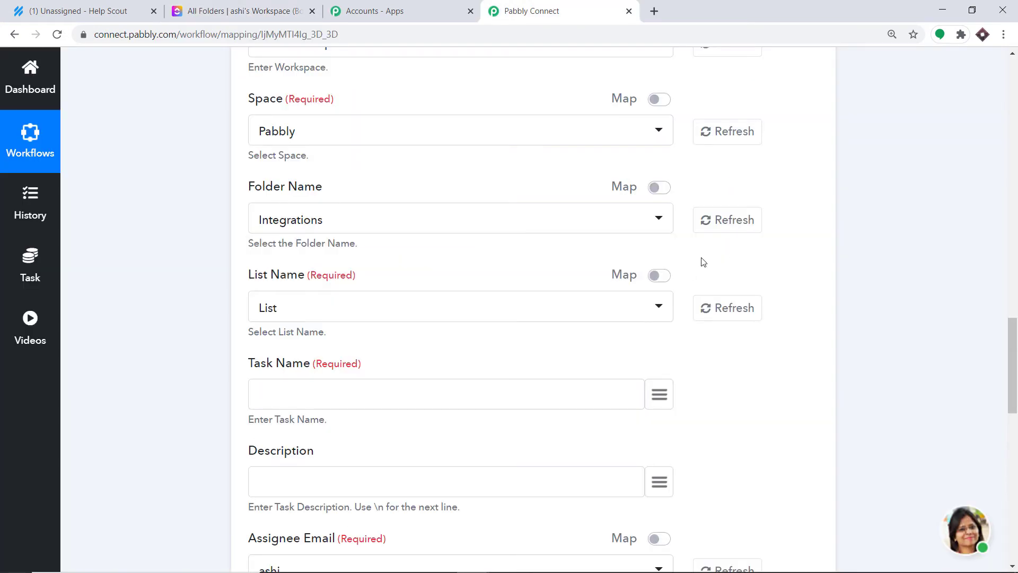
click(279, 313)
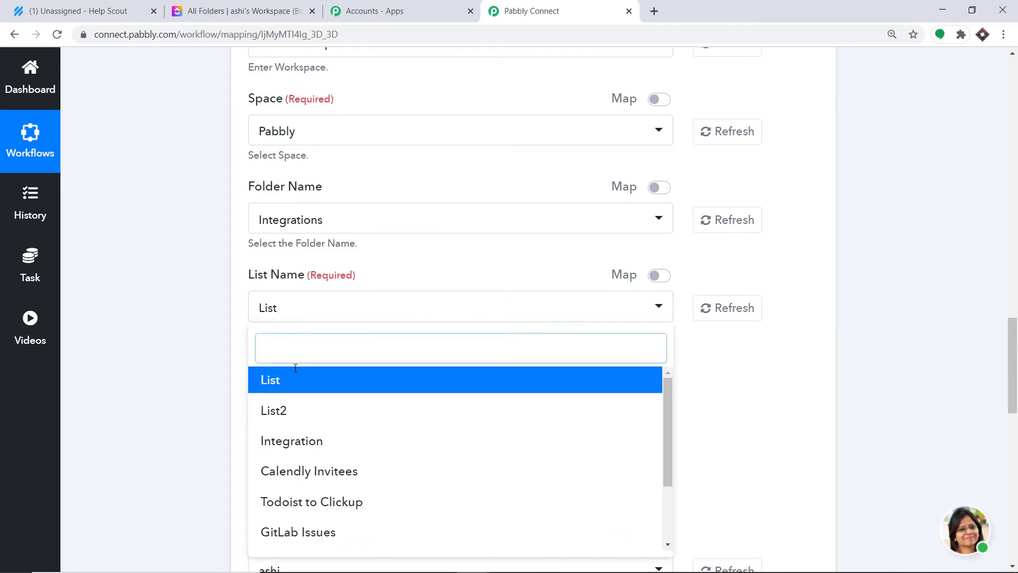
click(244, 11)
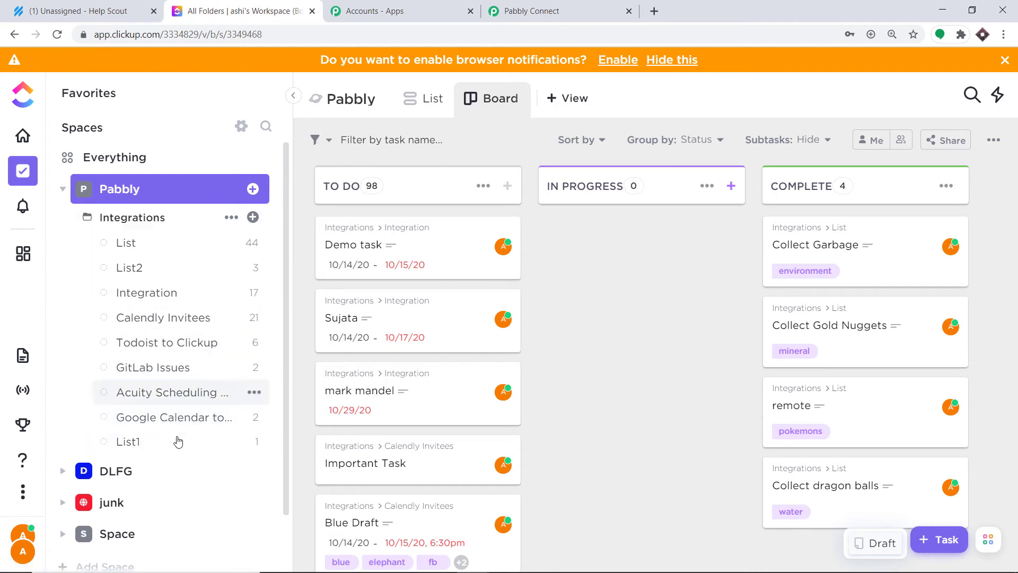
Step: Create a new empty list named List3 in ClickUp's Integrations folder
click(251, 218)
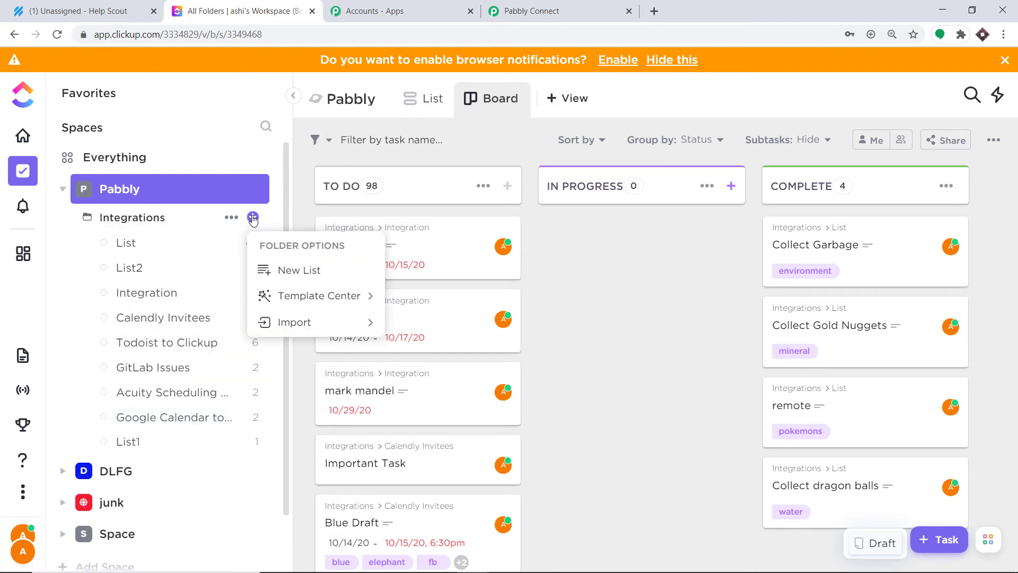
click(310, 275)
text(List3)
key(Return)
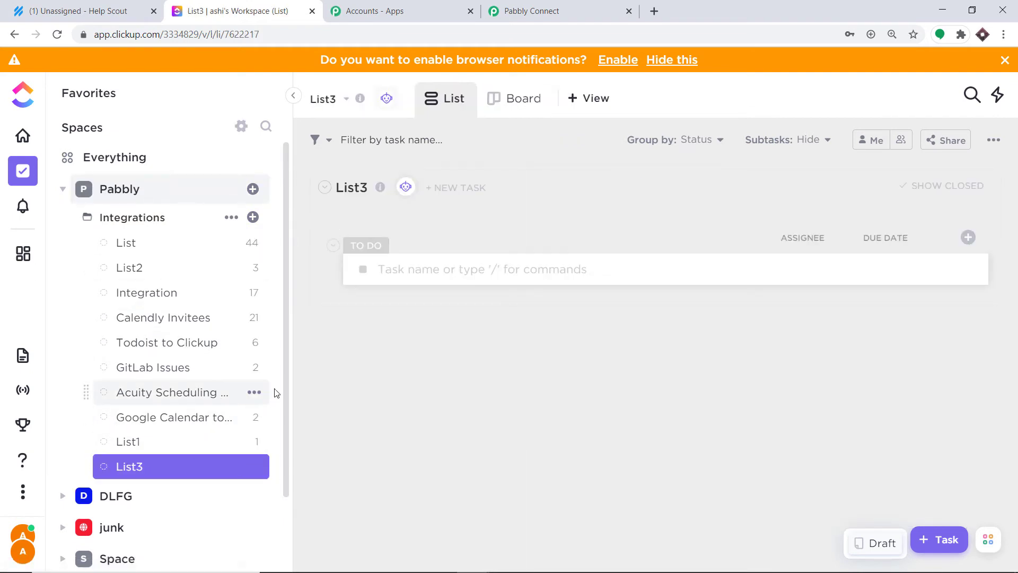
click(594, 5)
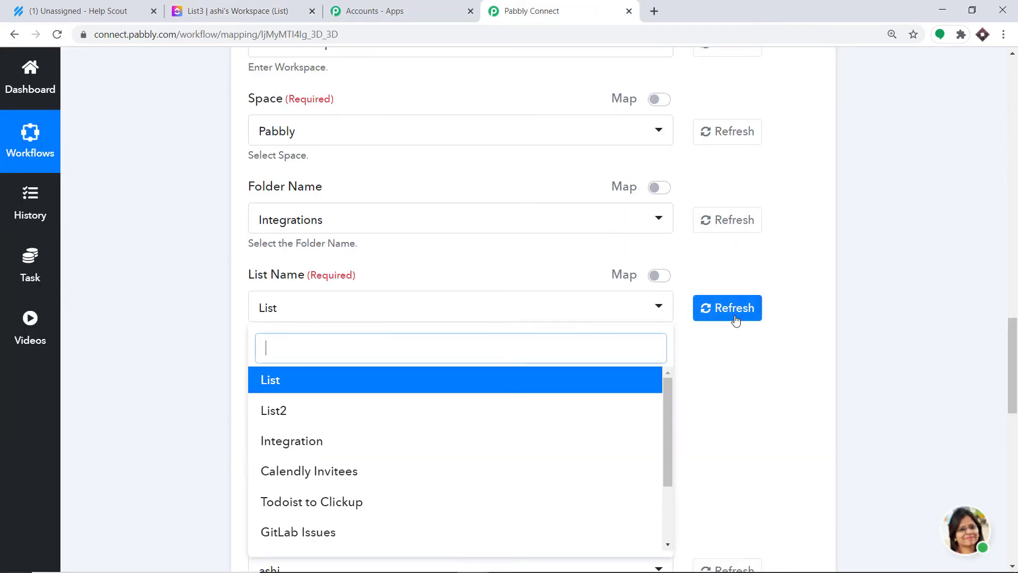
Step: Refresh the List Name options and review the available ClickUp lists
click(733, 317)
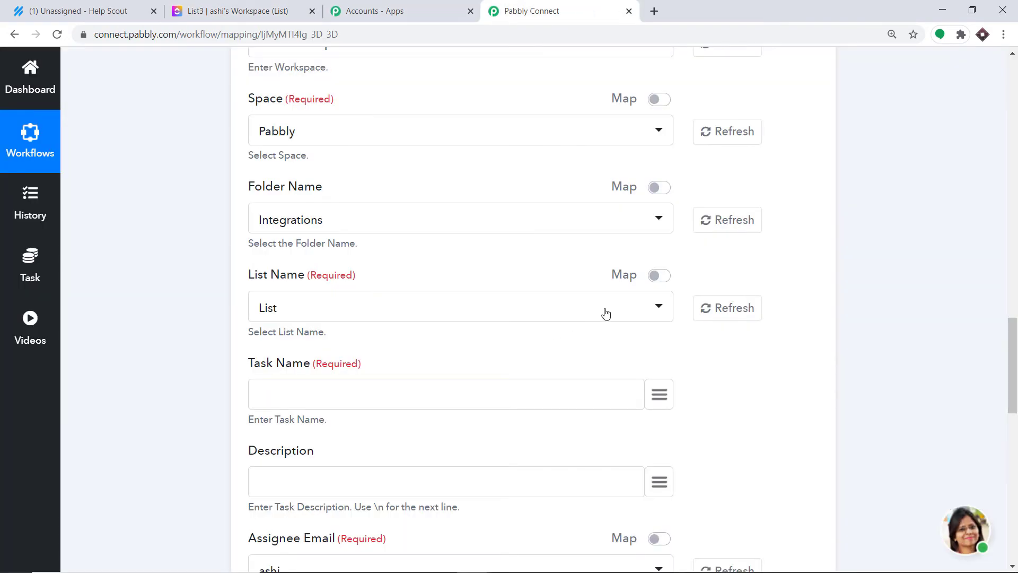
click(424, 313)
scroll(387, 414, down, 2)
scroll(387, 419, down, 2)
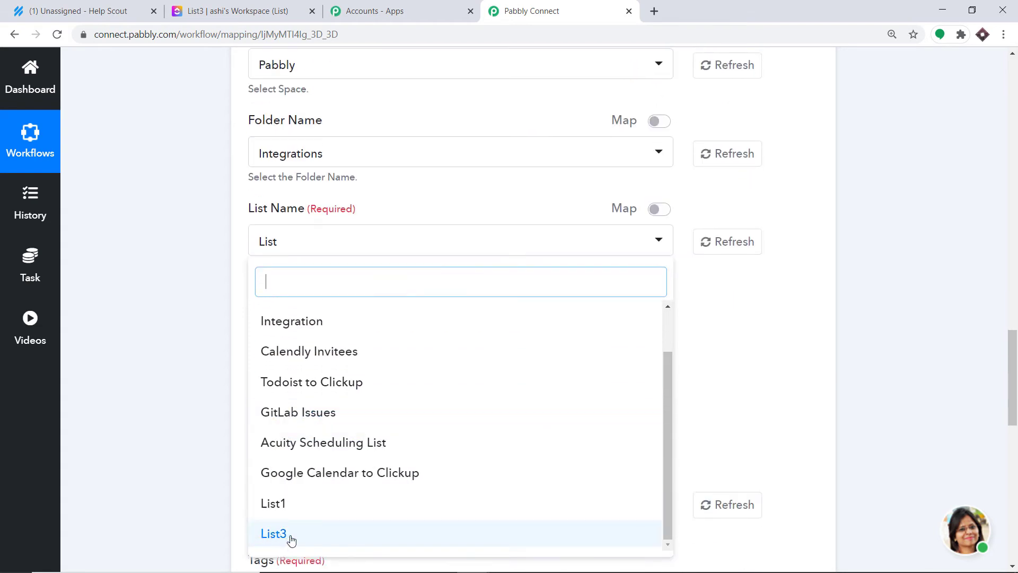
click(816, 364)
click(238, 10)
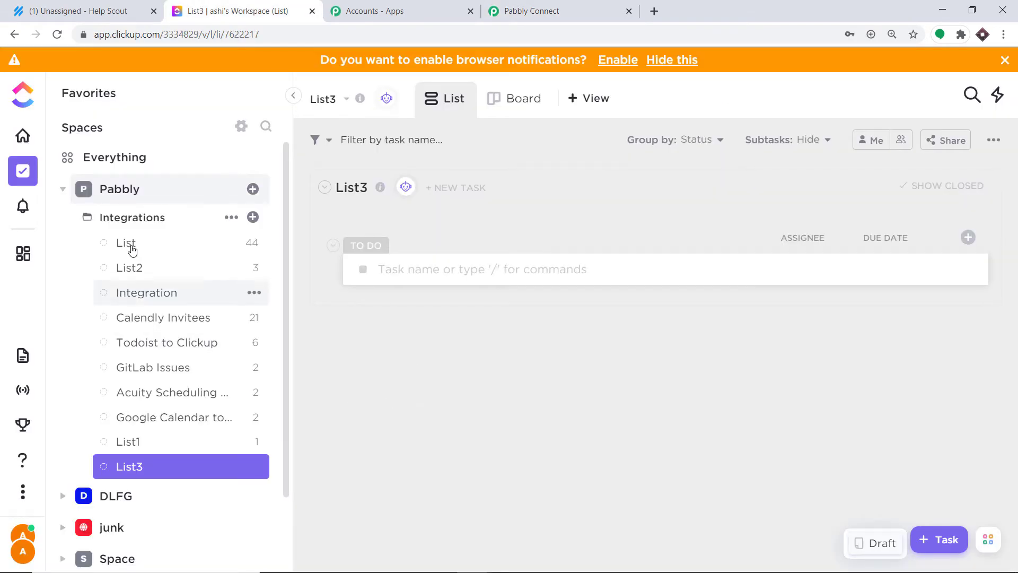
click(570, 7)
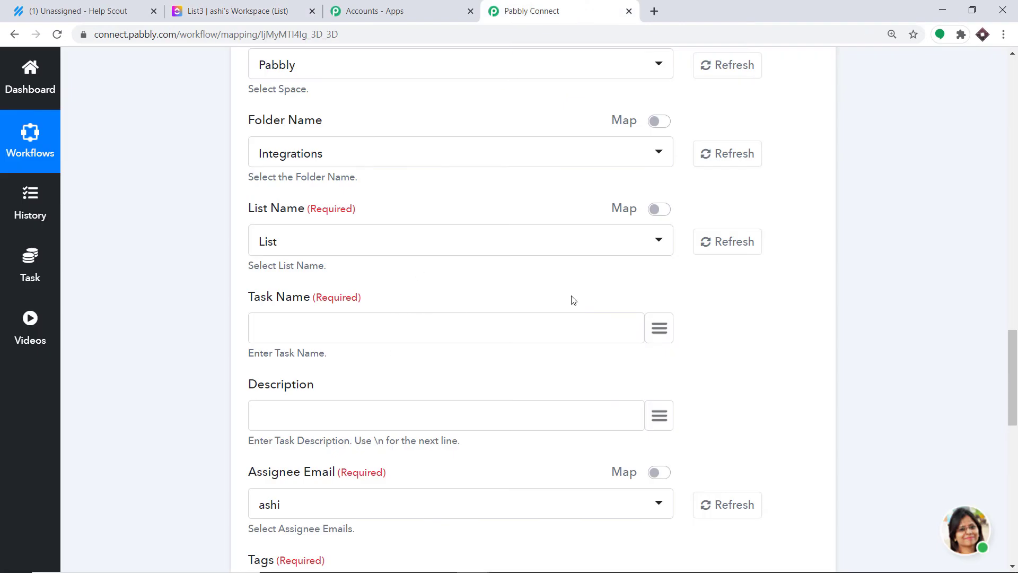
scroll(382, 298, down, 3)
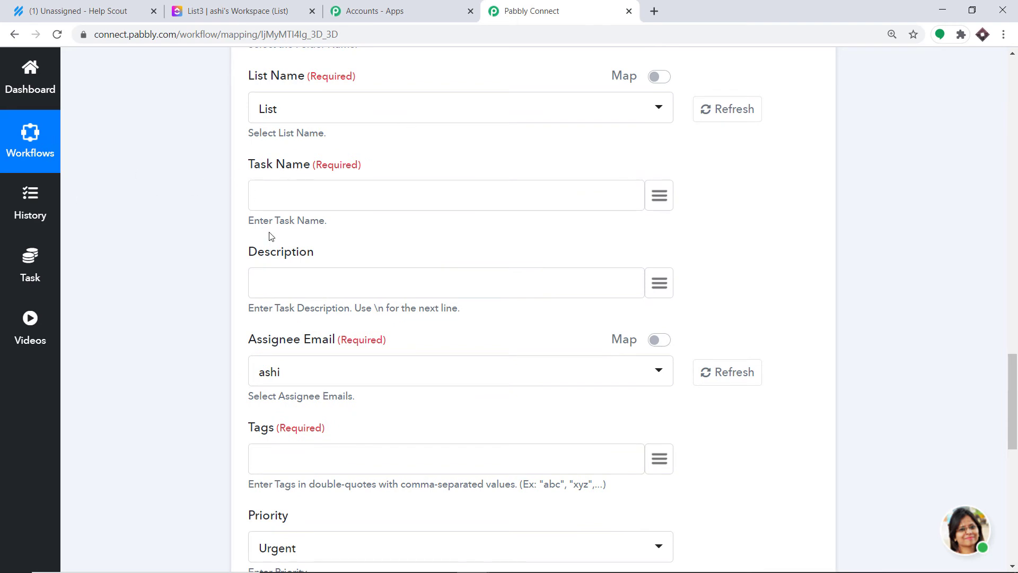
Step: Map the conversation subject into Task Name and its preview into Description
click(656, 198)
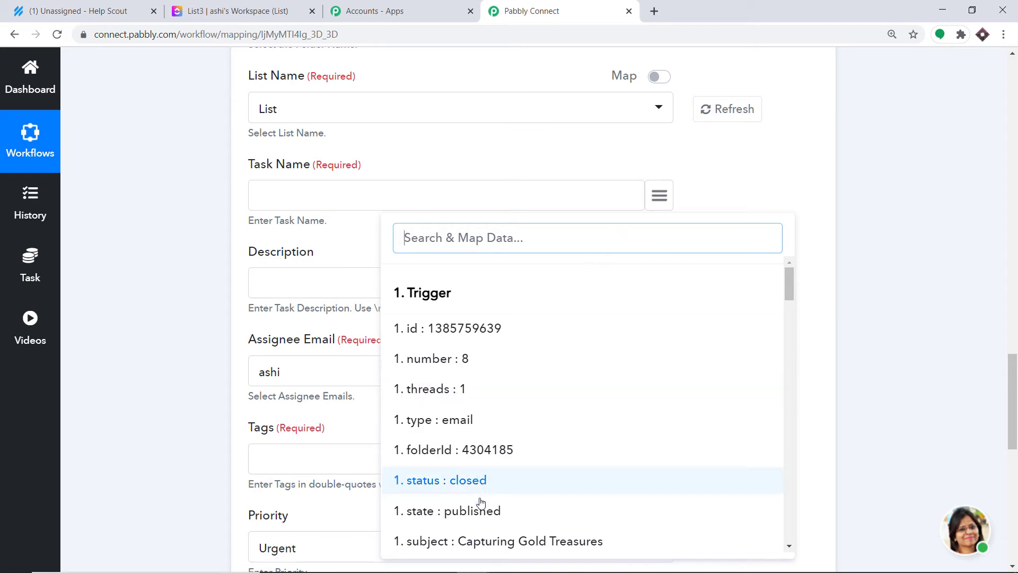
click(496, 541)
scroll(323, 302, down, 1)
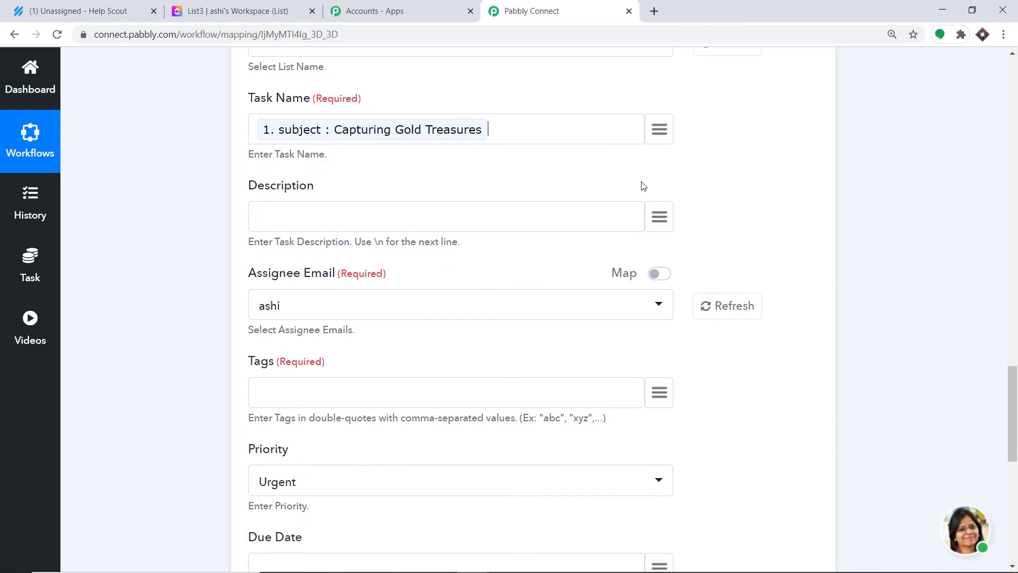
click(671, 217)
text(d)
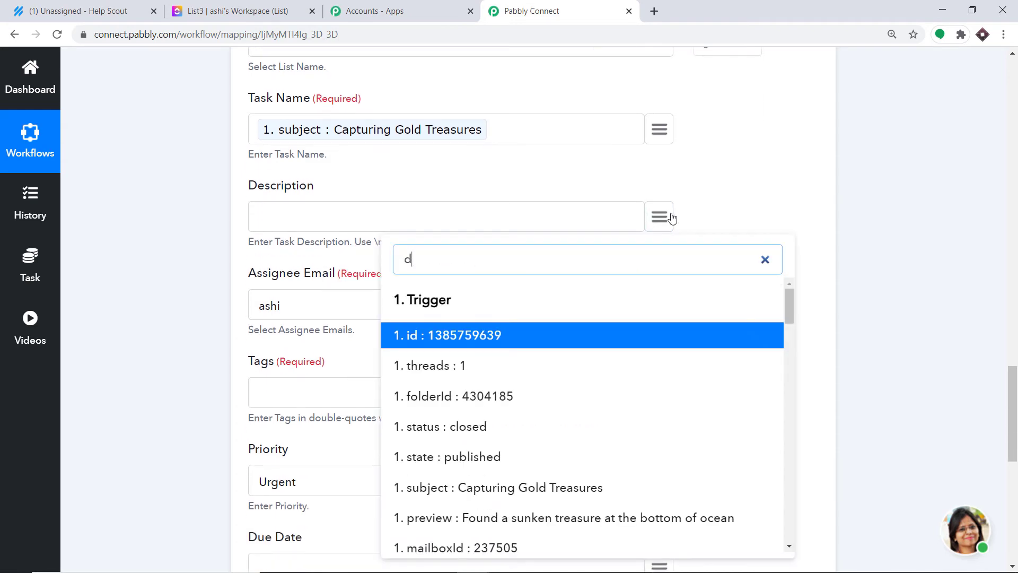
key(BackSpace)
text(d)
key(BackSpace)
text(sun)
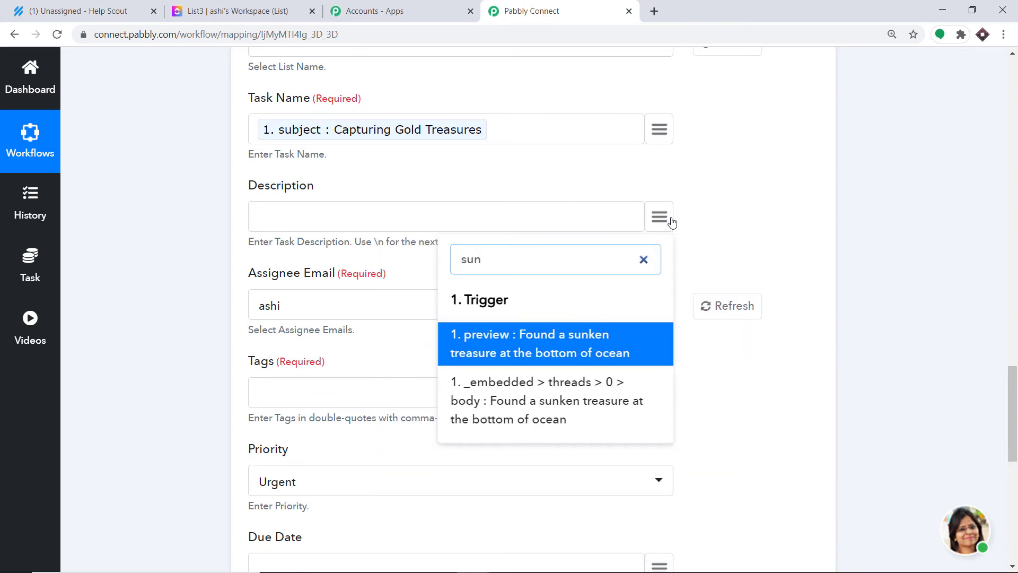
click(585, 352)
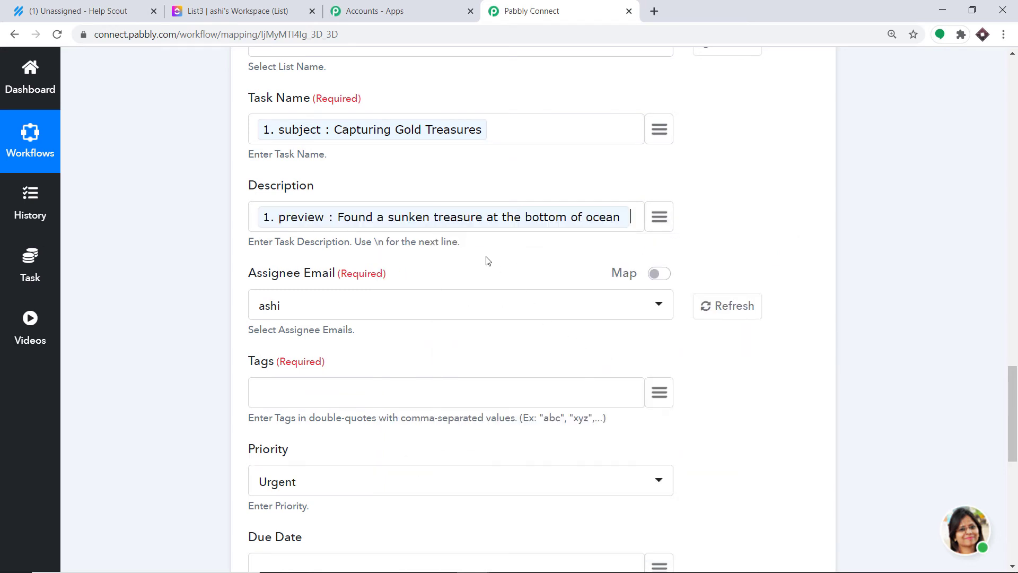
Step: Enter 'HelpScout' in the Tags field
scroll(290, 211, down, 1)
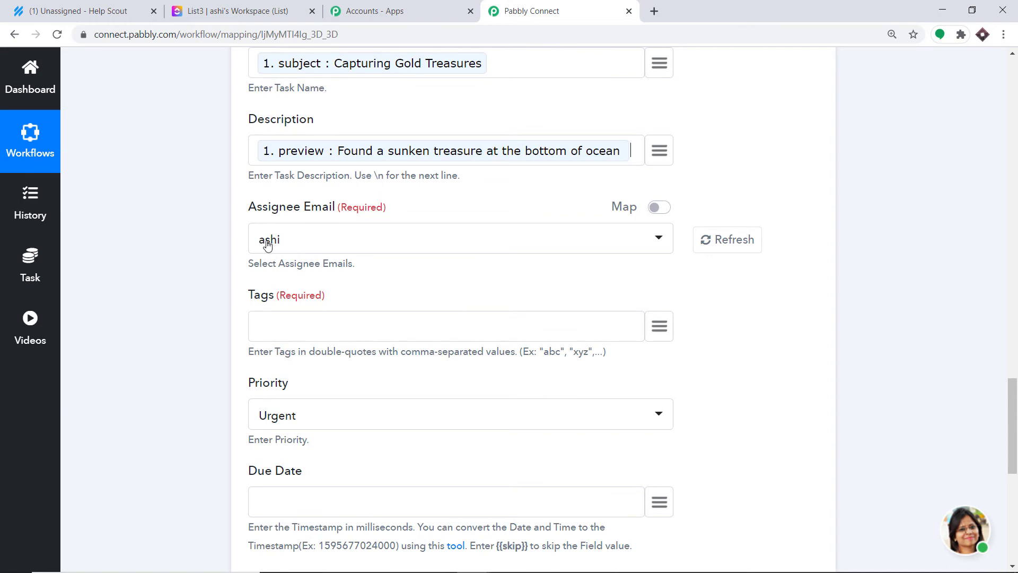
scroll(250, 252, down, 1)
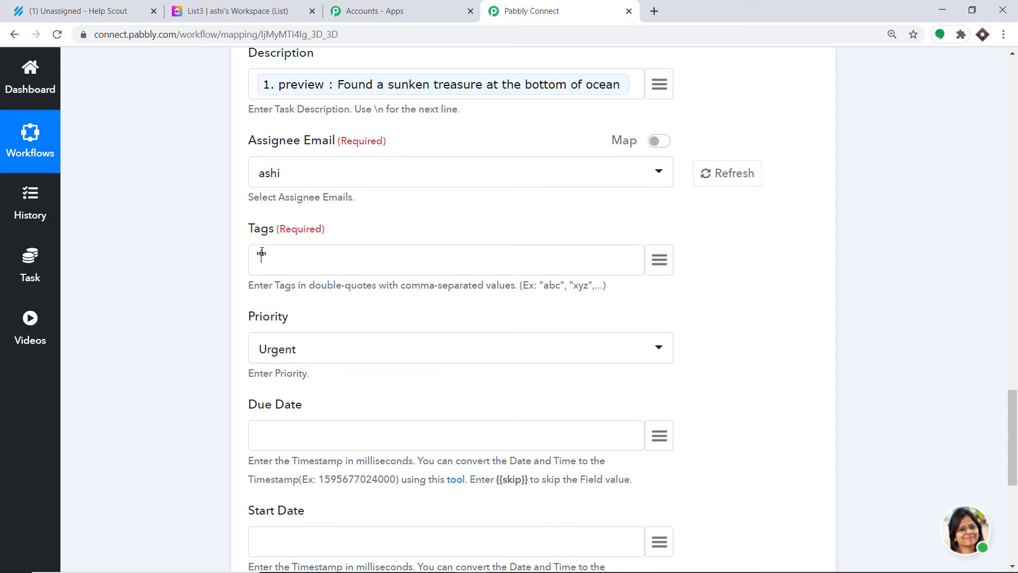
text(Ta)
text(He)
text(lpScout)
scroll(263, 256, down, 1)
Step: Set the task priority to Low
click(309, 286)
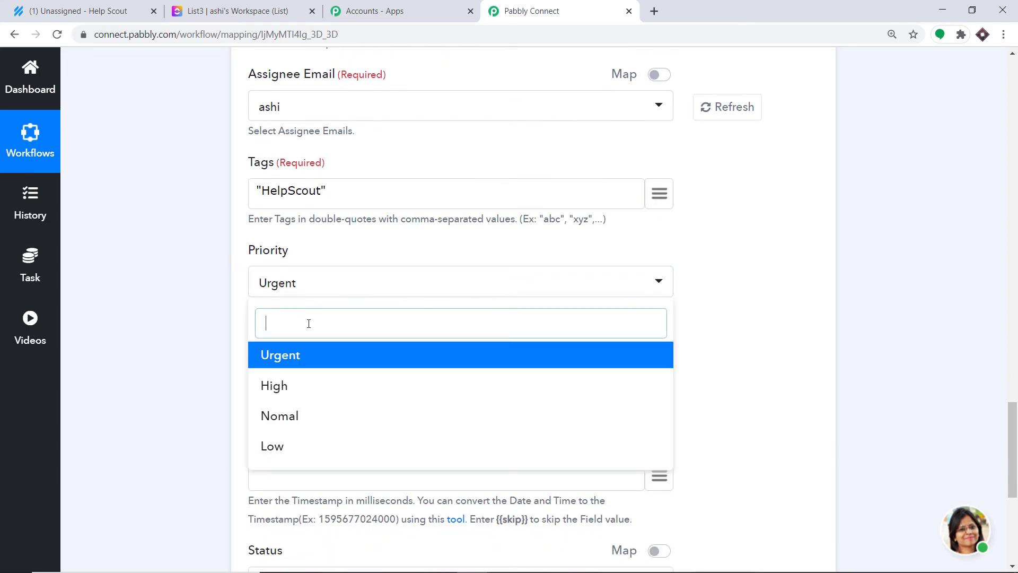
click(270, 446)
scroll(228, 245, down, 2)
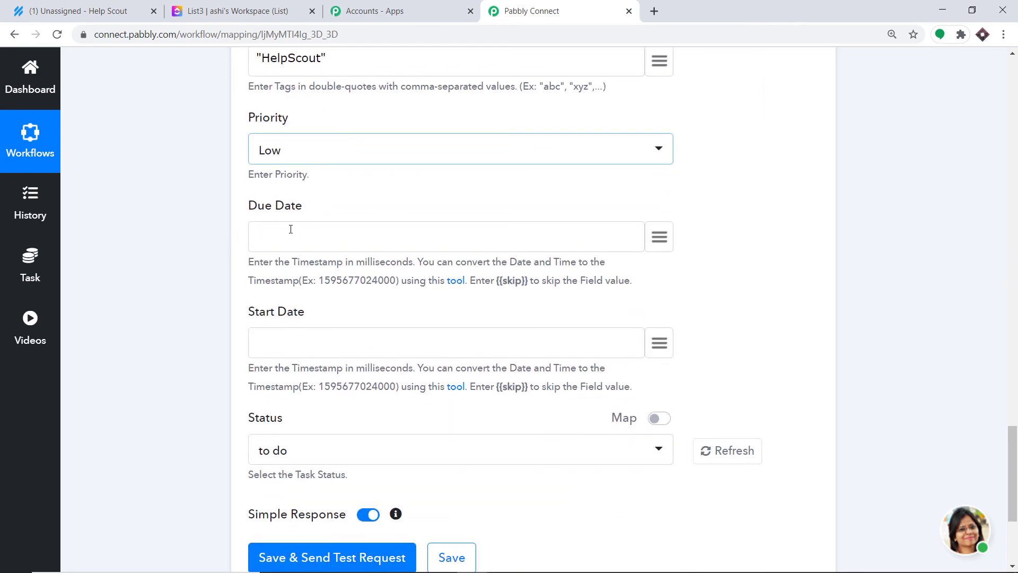
Step: Copy {{skip}} from the help text into the Due Date field
drag(526, 280, 500, 279)
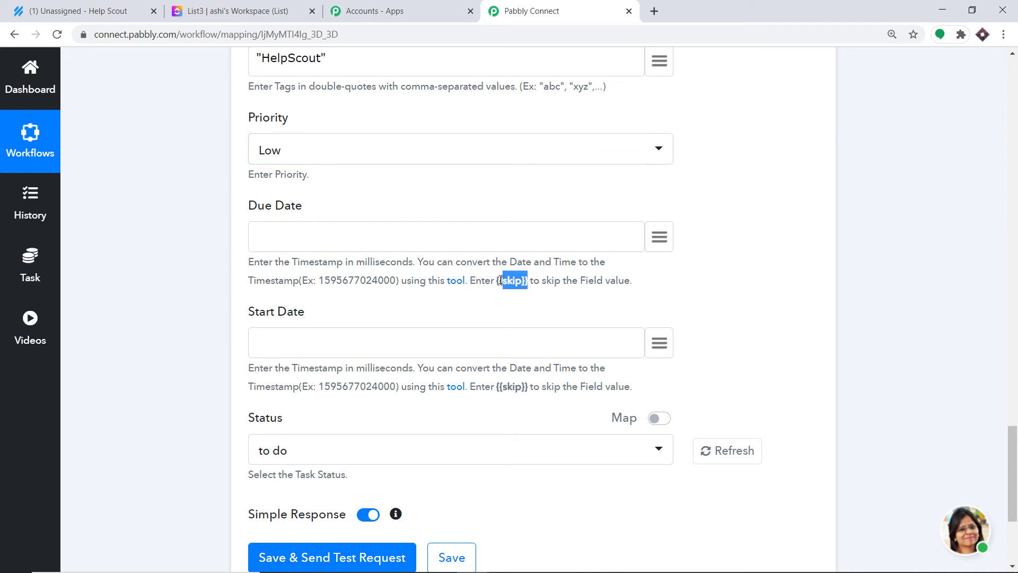
right_click(499, 281)
click(520, 288)
click(257, 233)
key(ctrl+v)
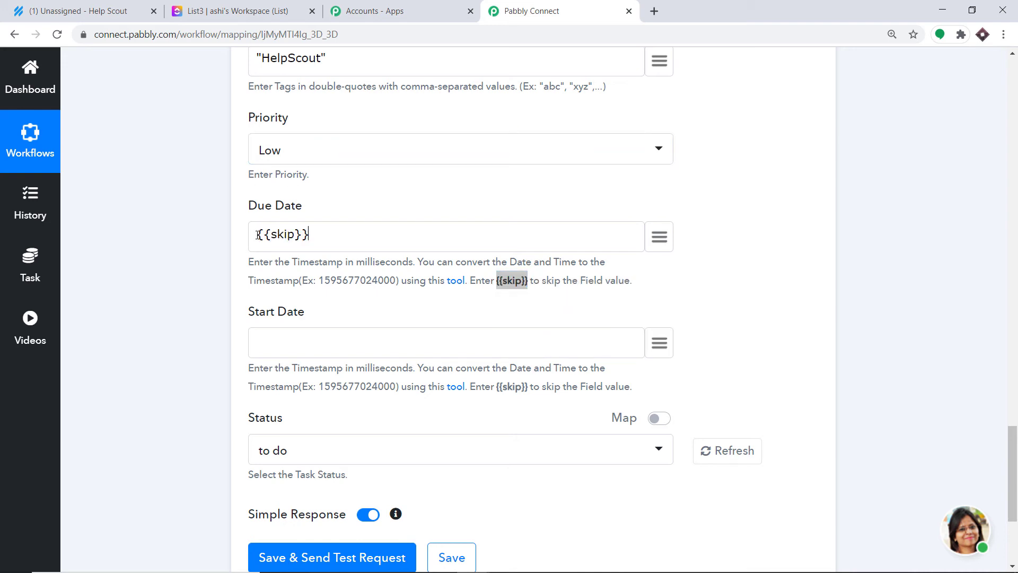
scroll(373, 166, down, 2)
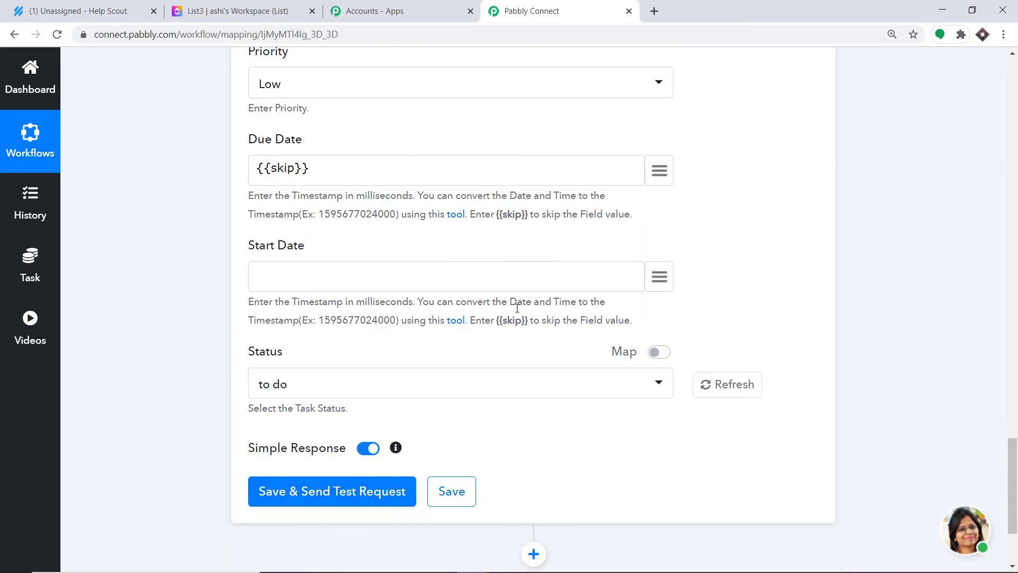
Step: Copy {{skip}} from the help text into the Start Date field
drag(529, 321, 500, 324)
click(530, 324)
right_click(499, 324)
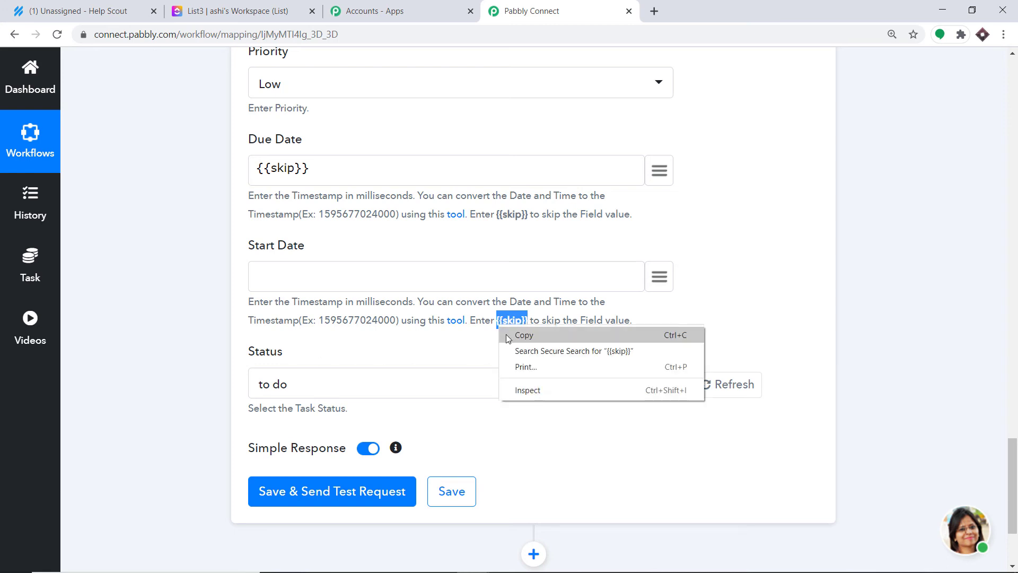
click(506, 334)
click(275, 278)
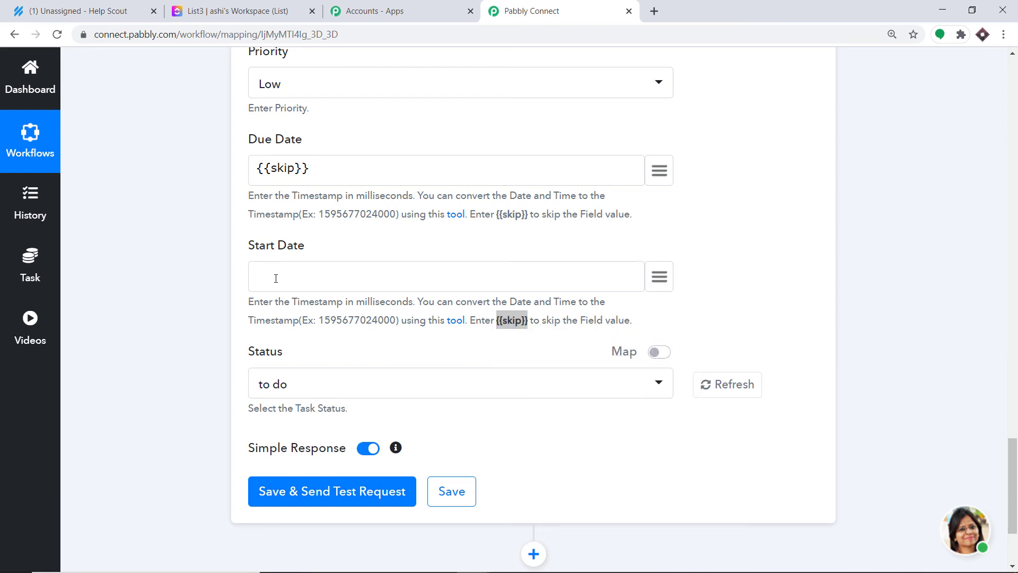
key(ctrl+v)
scroll(385, 230, up, 10)
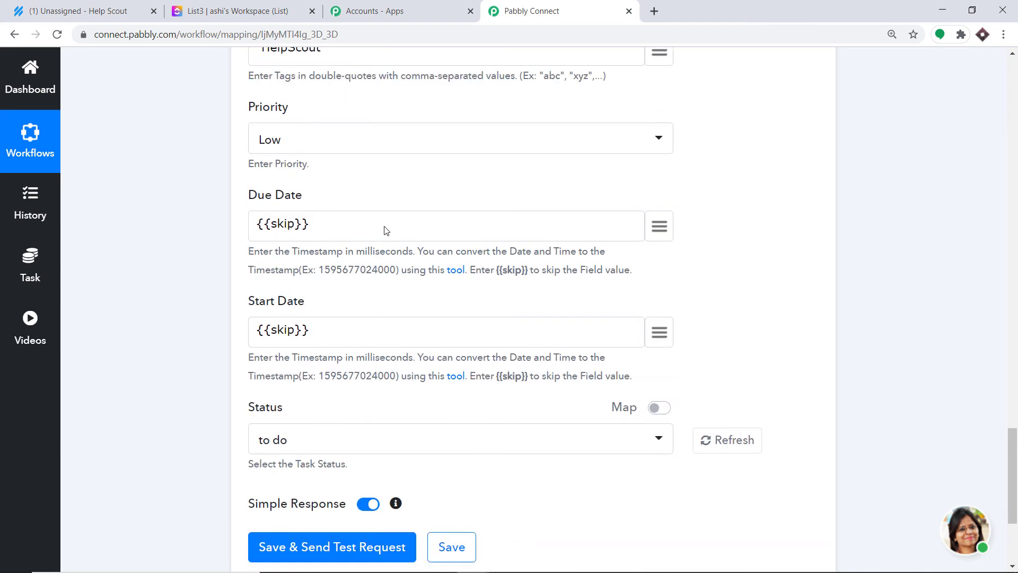
scroll(365, 152, up, 4)
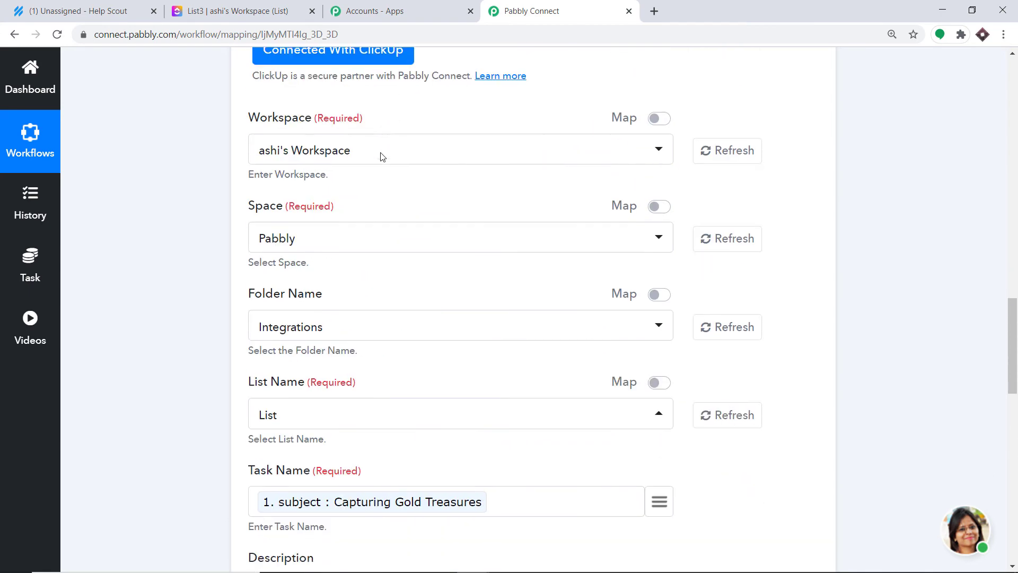
scroll(366, 154, down, 15)
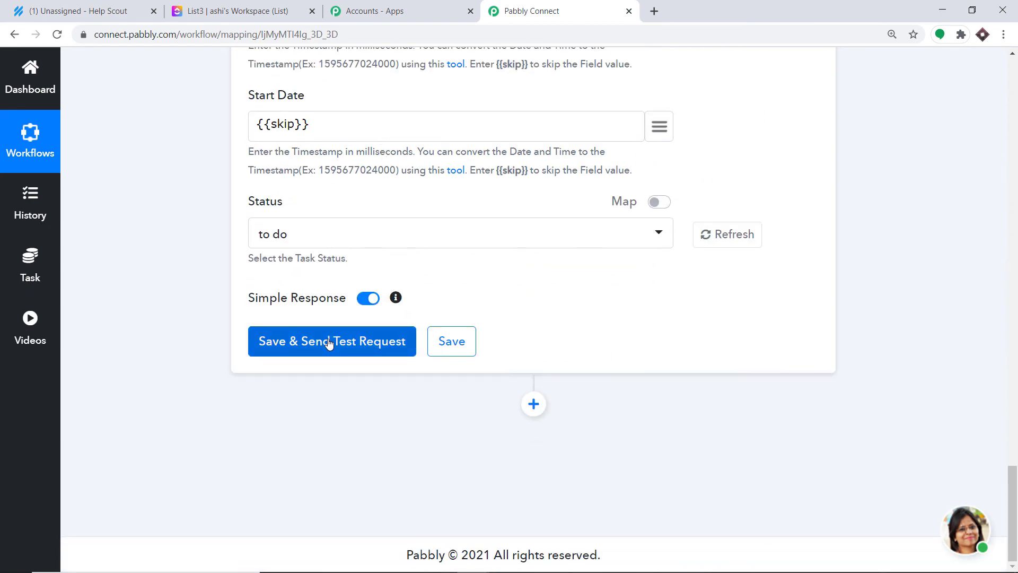
Step: Save the ClickUp action and send a test request, creating the task Capturing Gold Treasures
click(330, 343)
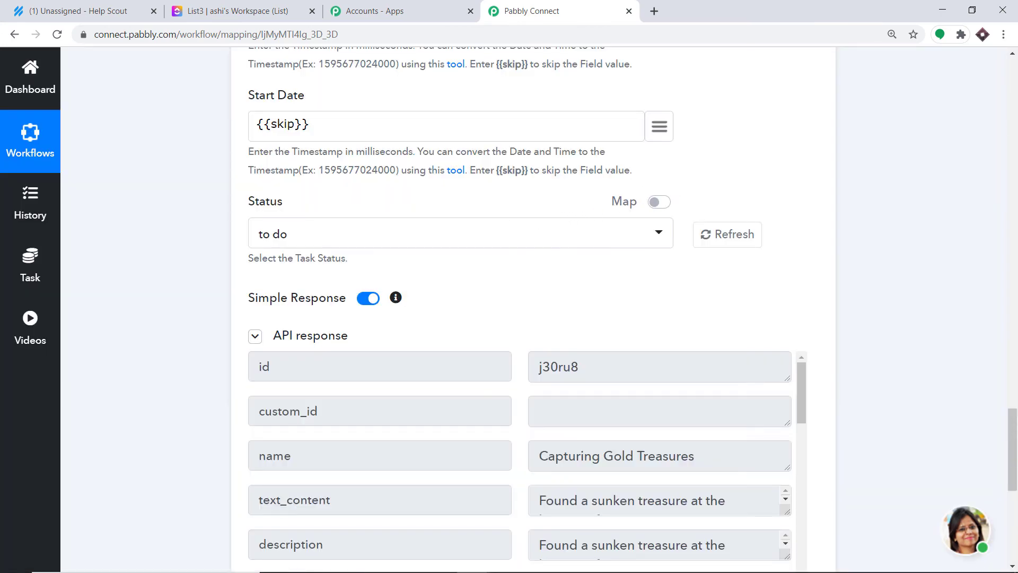
drag(1011, 434, 1011, 474)
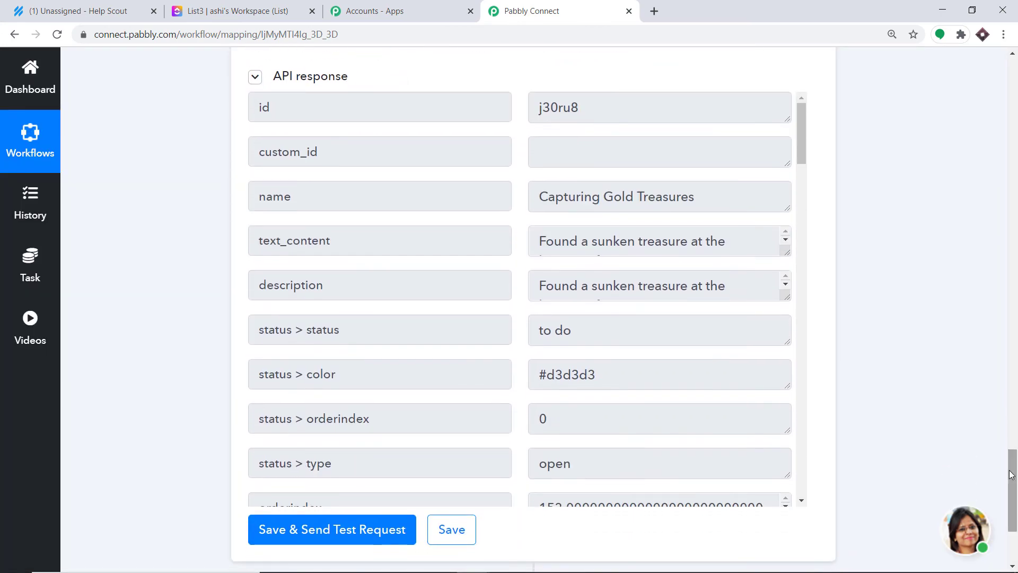
click(207, 4)
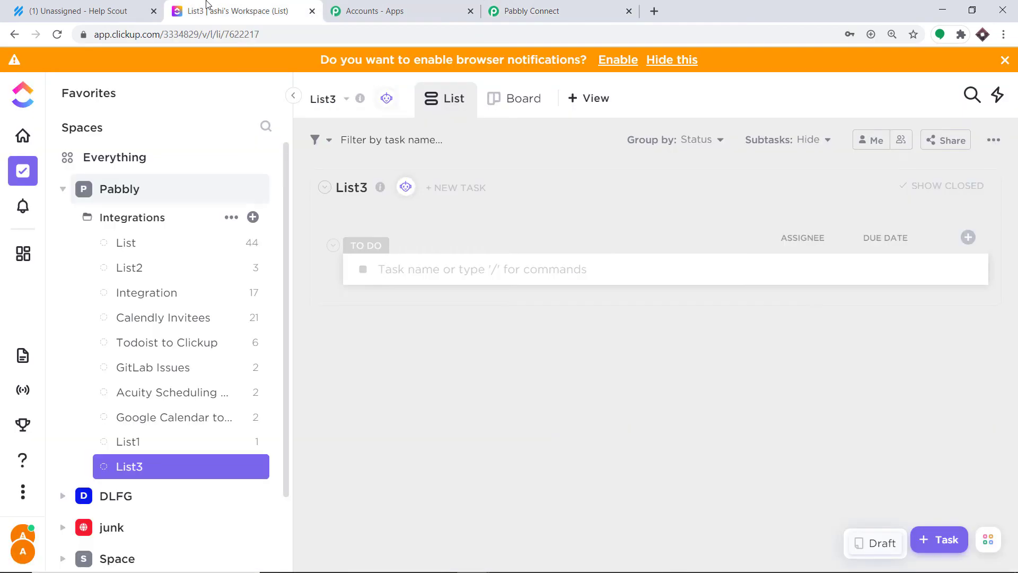
Step: Browse the Integrations folder's tasks in ClickUp alongside the workflow form
click(142, 219)
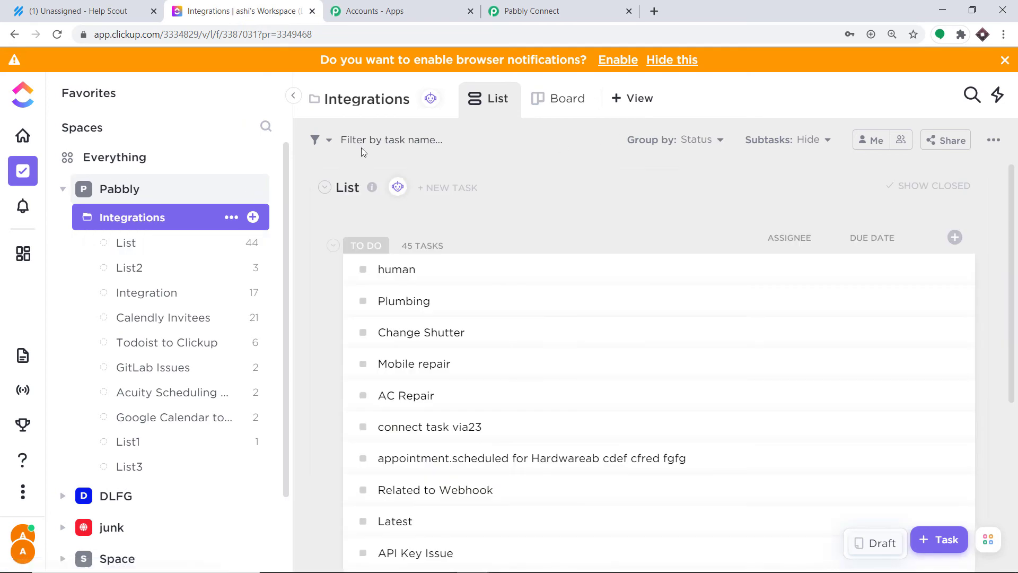
click(530, 11)
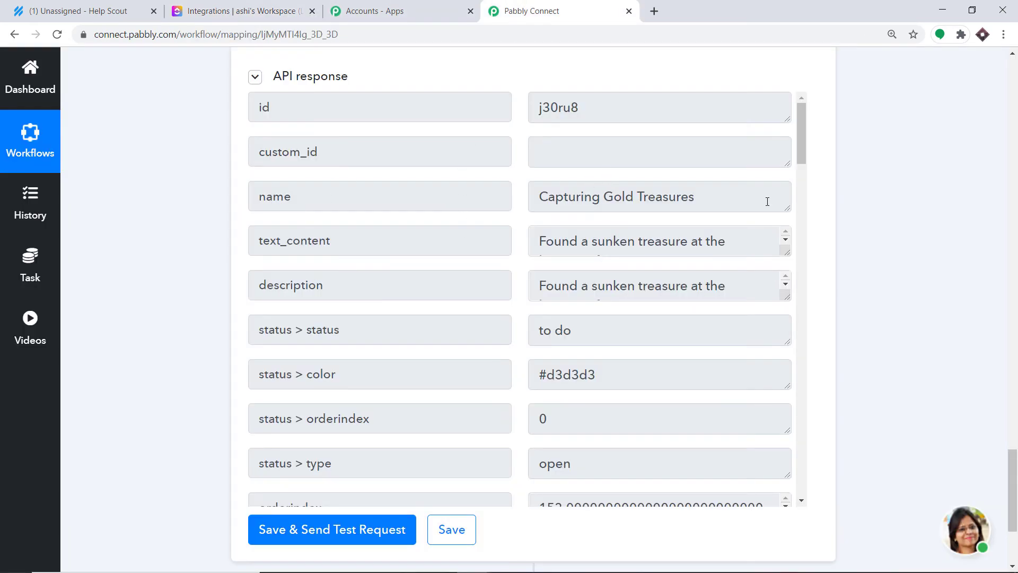
click(239, 9)
click(615, 10)
scroll(1016, 305, up, 8)
scroll(1016, 296, up, 8)
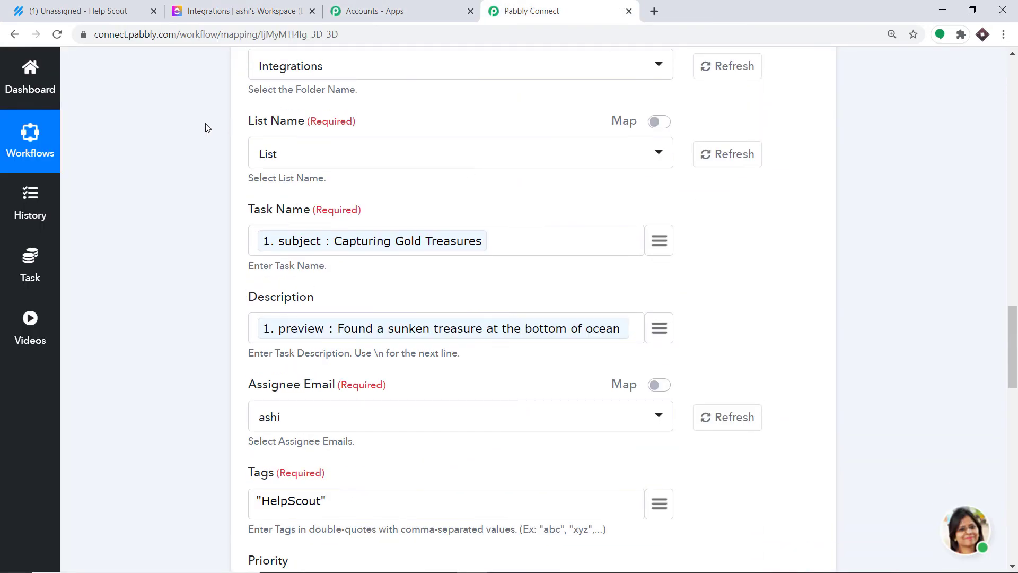
Step: Find Capturing Gold Treasures, tagged helpscout, in the List's TO DO column
click(212, 8)
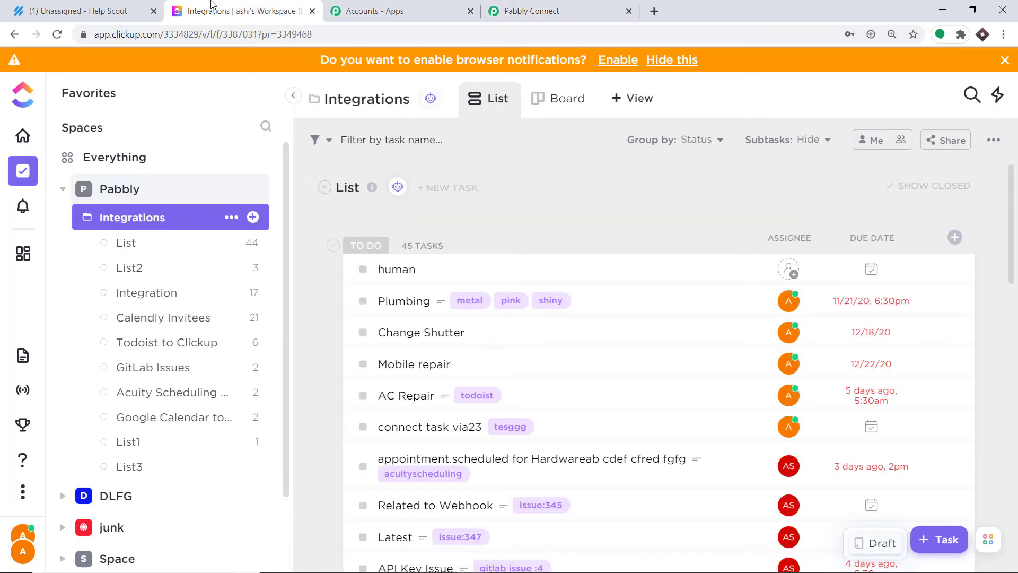
click(125, 244)
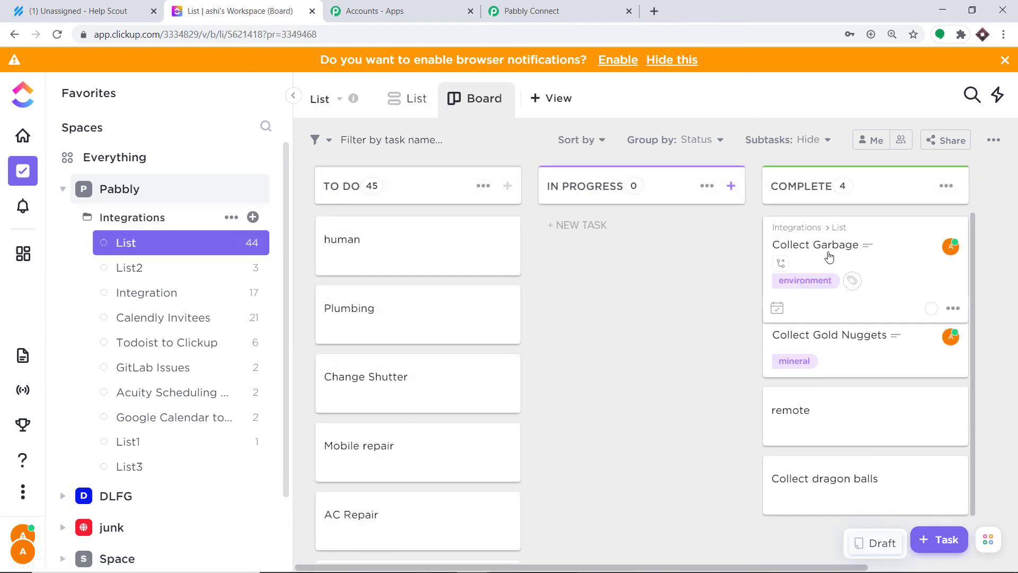
scroll(912, 276, down, 2)
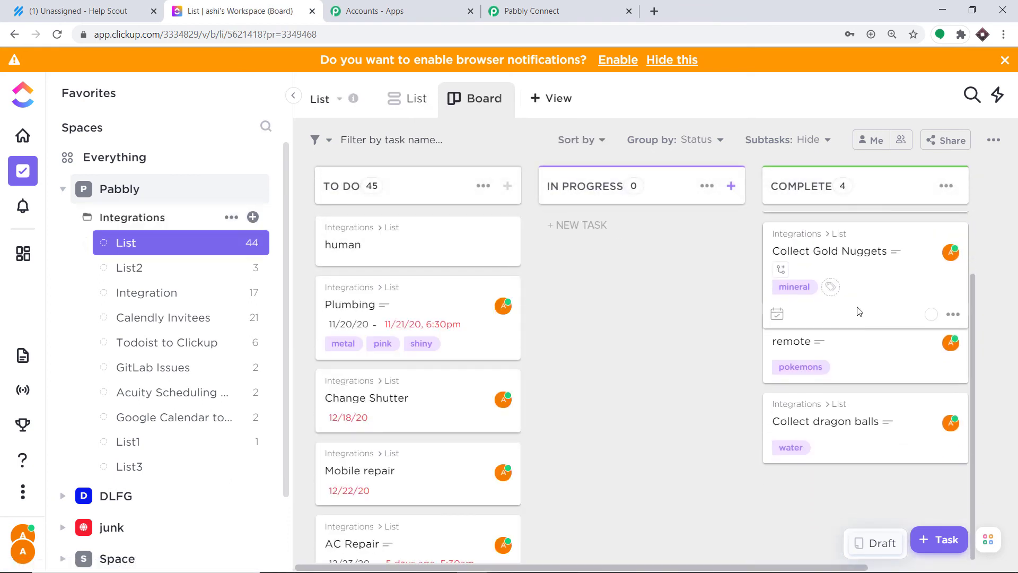
scroll(453, 429, down, 7)
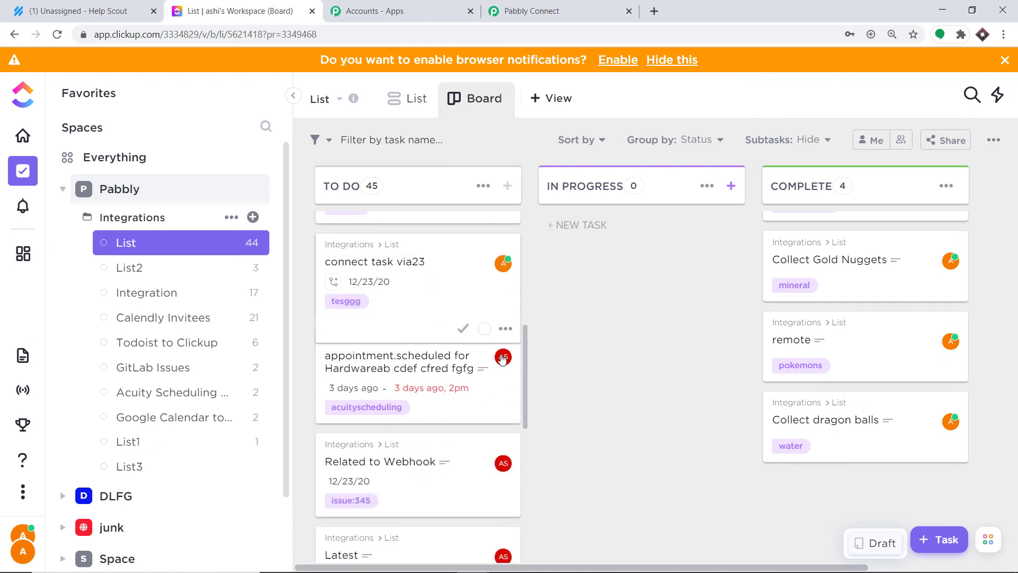
scroll(504, 398, down, 3)
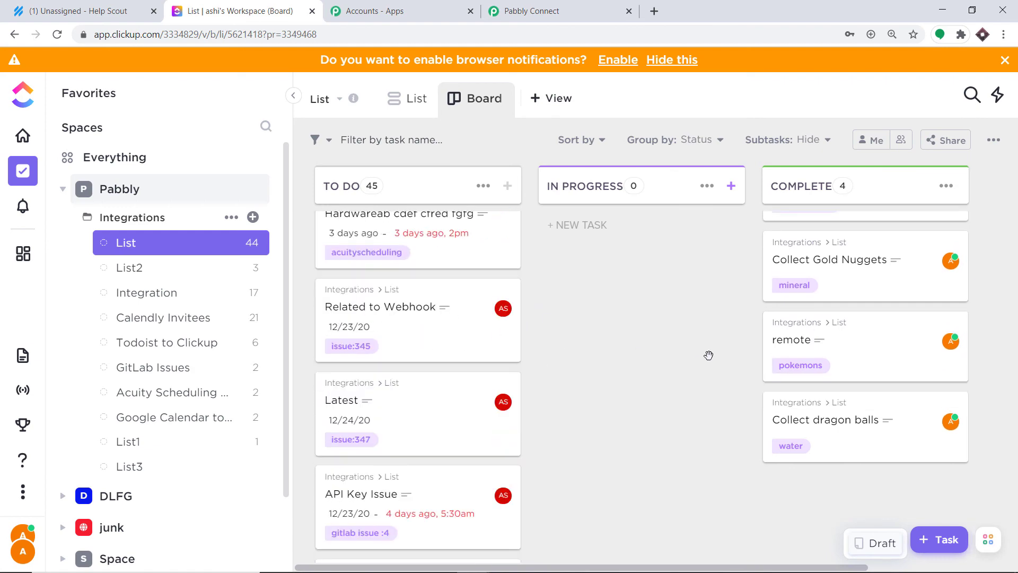
scroll(424, 413, down, 3)
scroll(402, 433, down, 10)
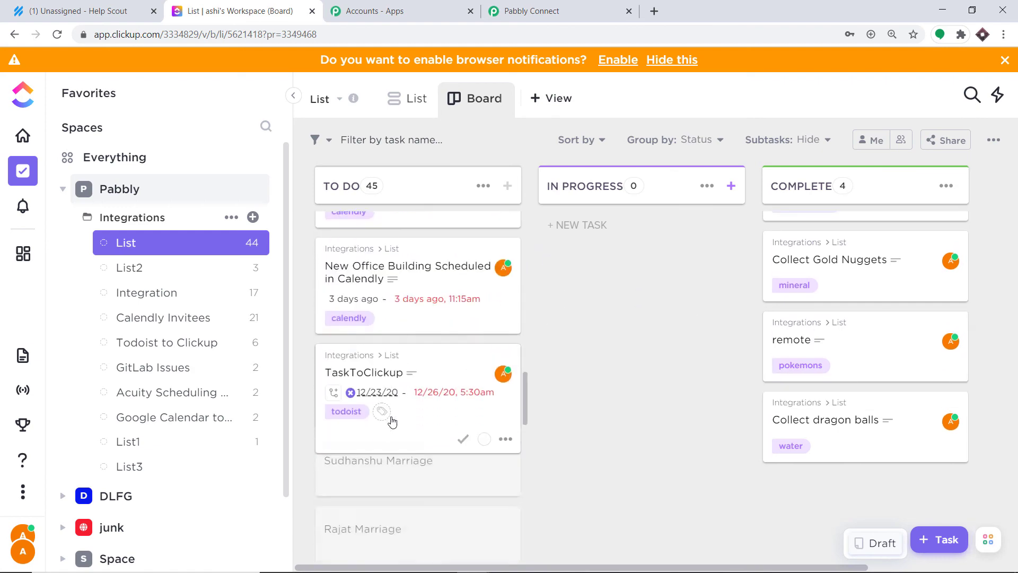
scroll(382, 417, down, 10)
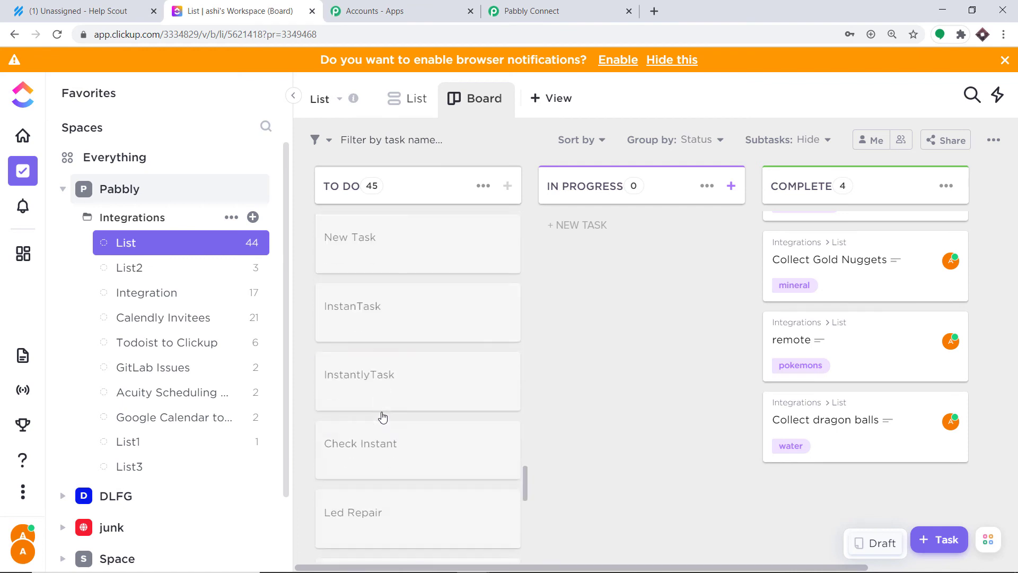
scroll(355, 411, down, 1)
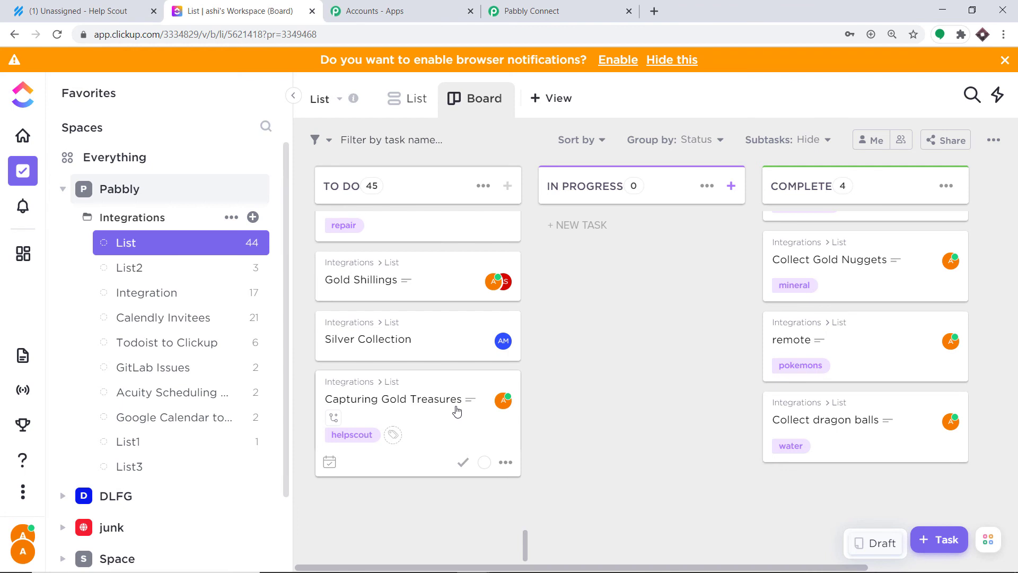
click(556, 7)
scroll(482, 246, up, 10)
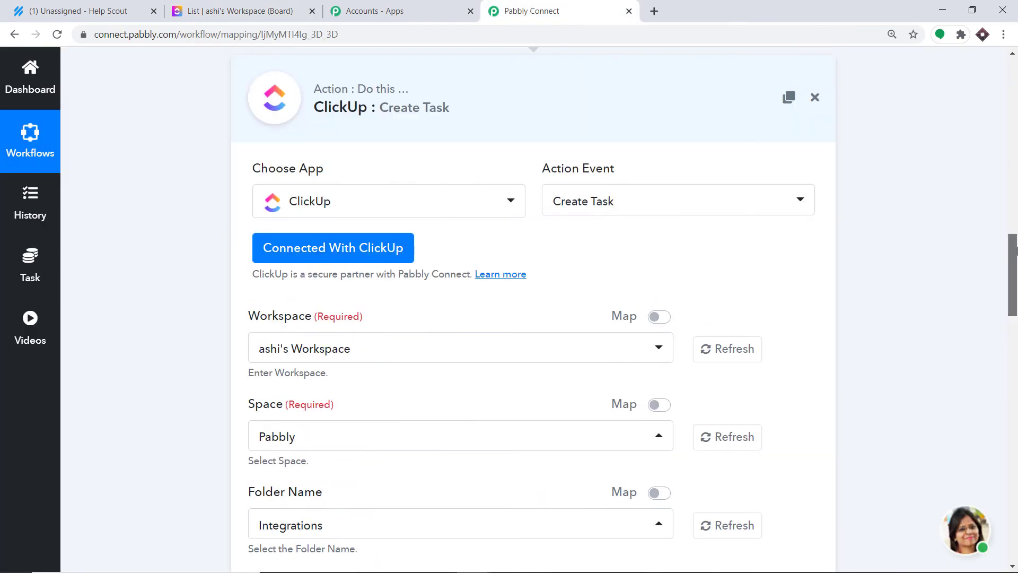
Step: Collapse the ClickUp Create Task and Help Scout trigger steps, leaving the workflow ON
click(481, 247)
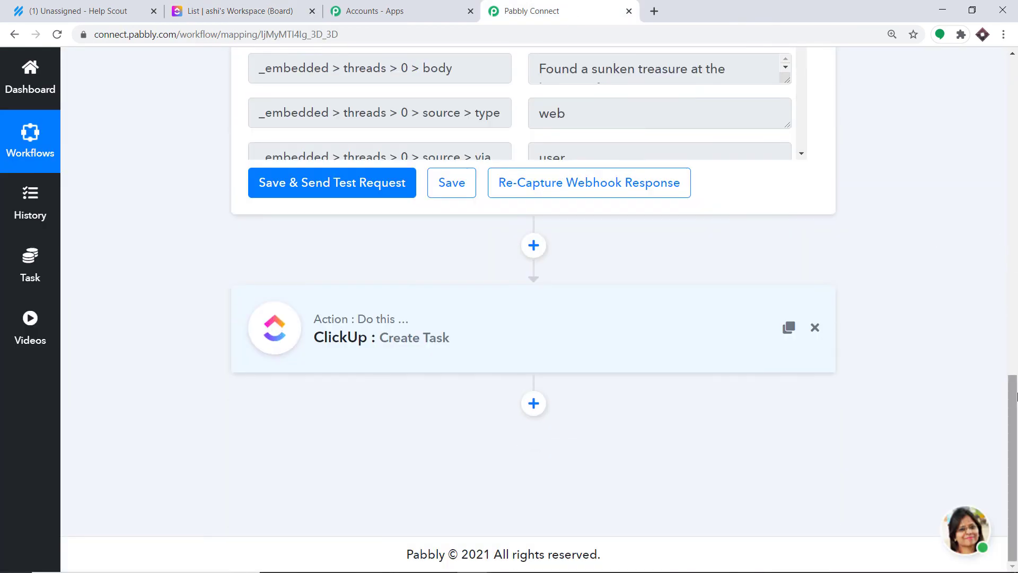
scroll(493, 217, up, 10)
click(493, 217)
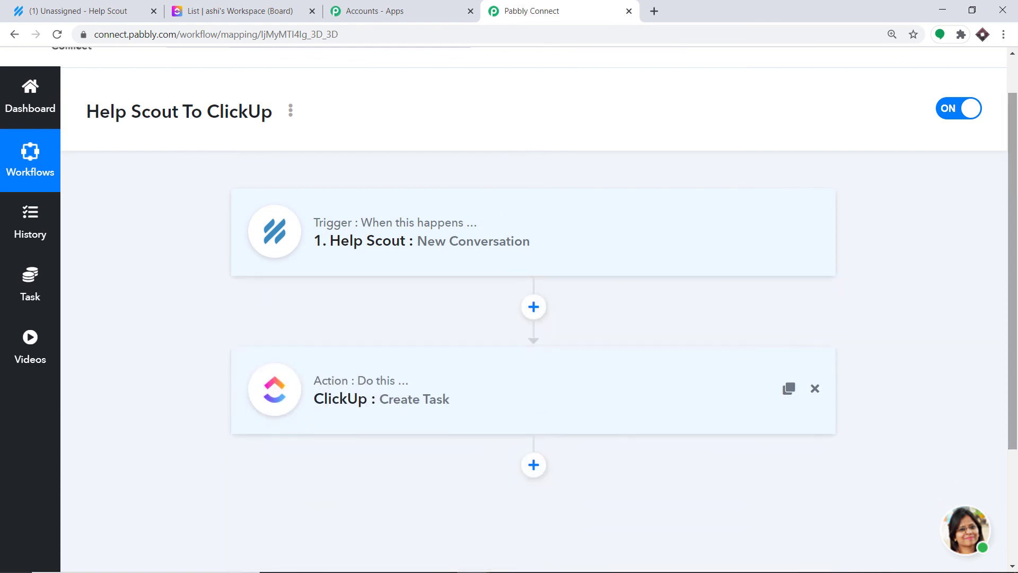
scroll(827, 208, down, 1)
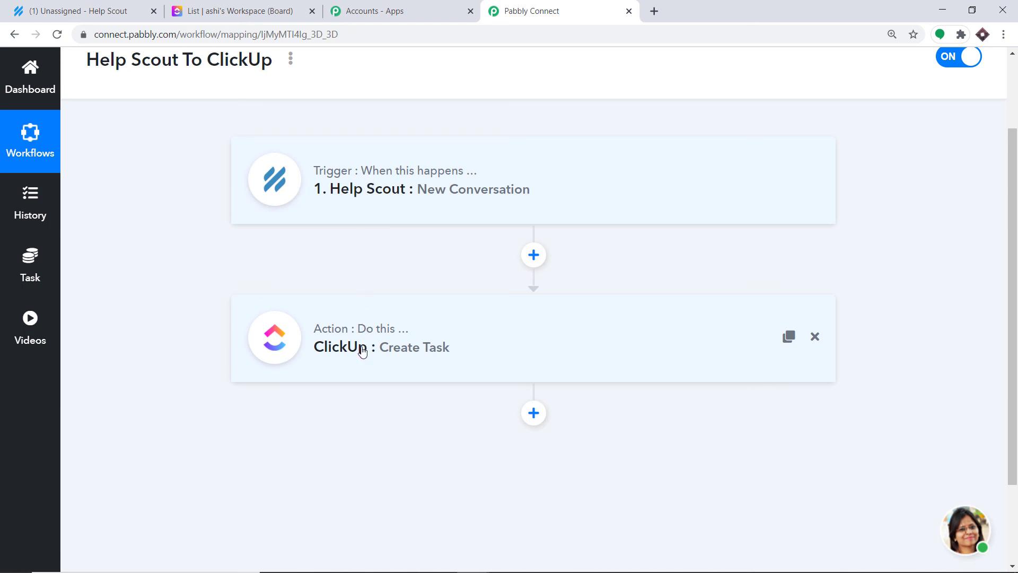
click(133, 6)
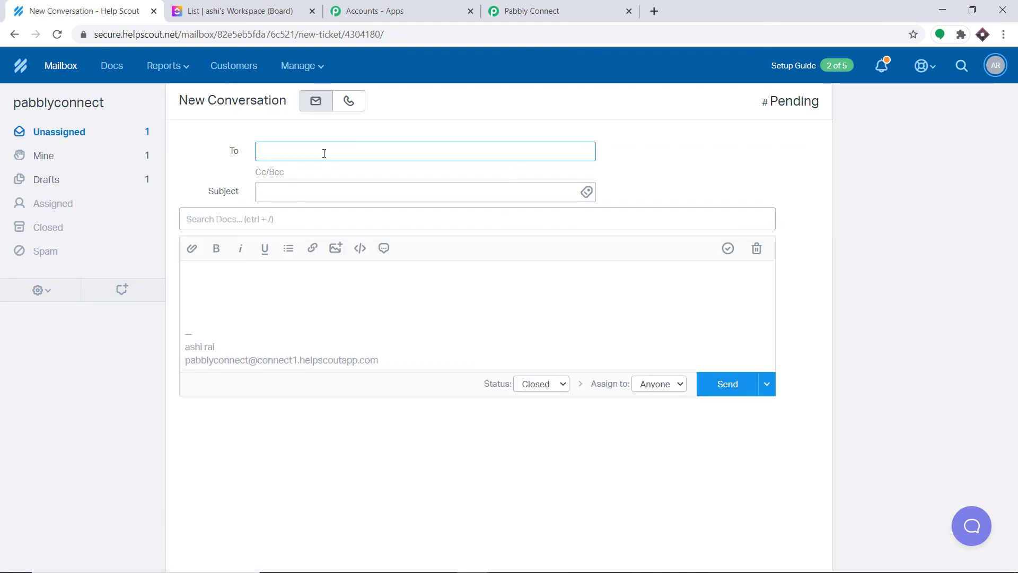
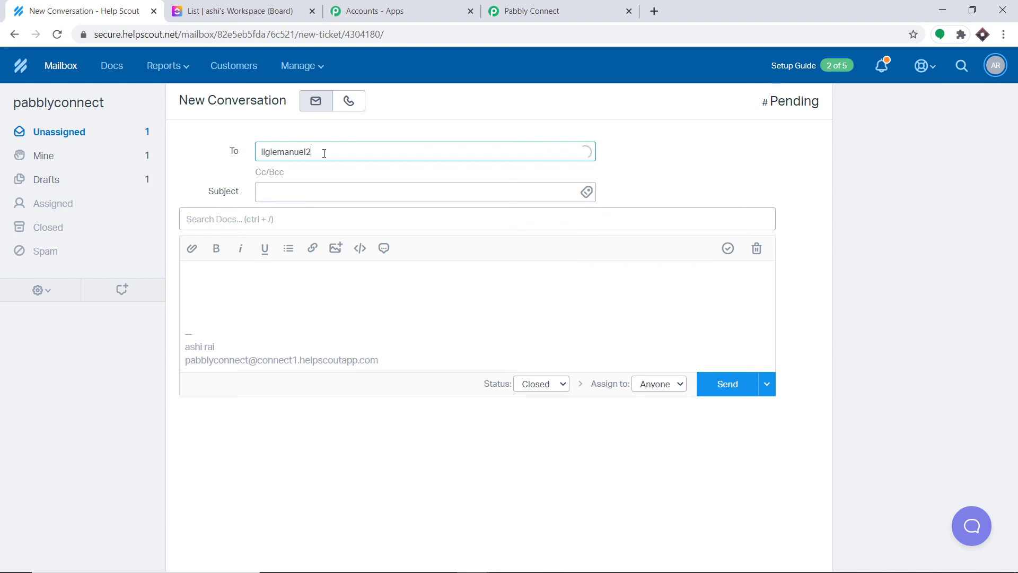
Step: Send the customer a Help Scout conversation 'Capturing Godzilla' saying 'Godzilla is dangerous'
click(281, 191)
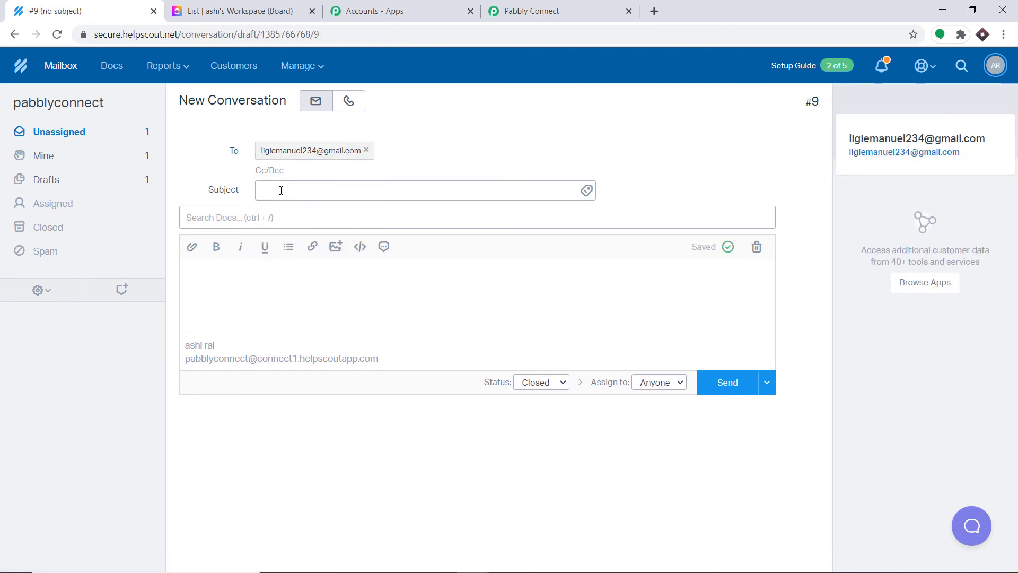
text(turing god)
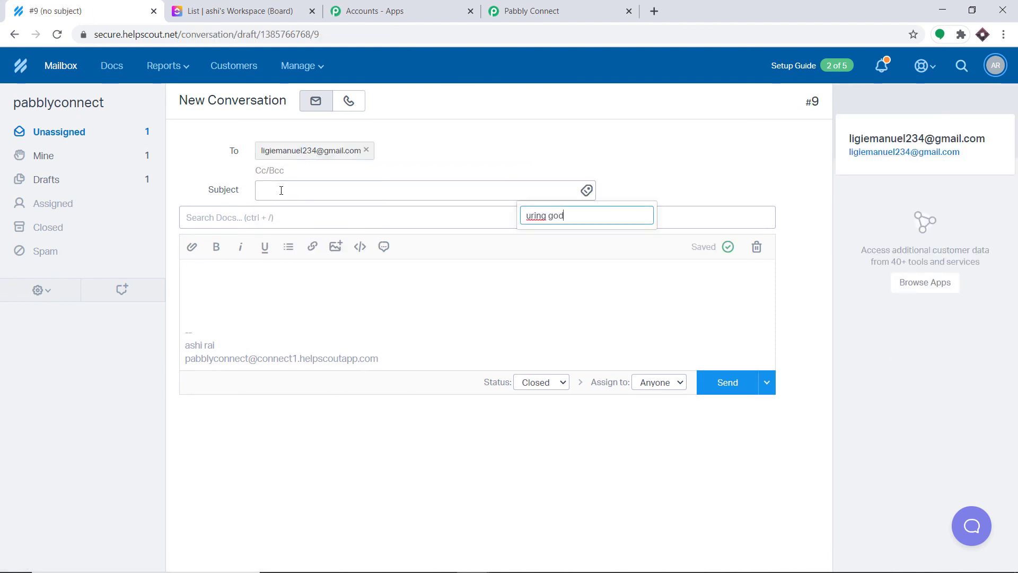
text(zilla)
click(281, 191)
text(Capt)
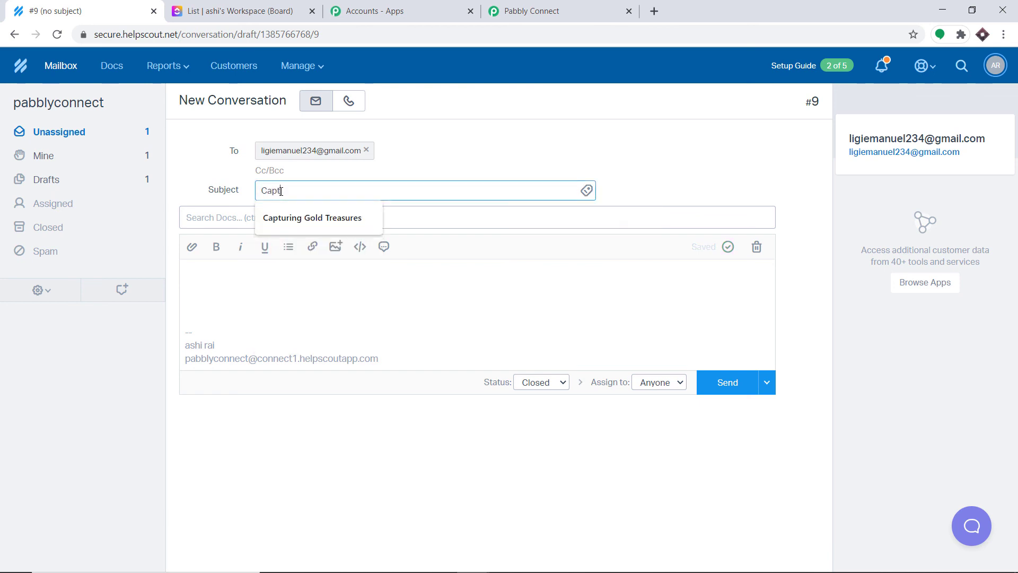
text(uring Godzilla)
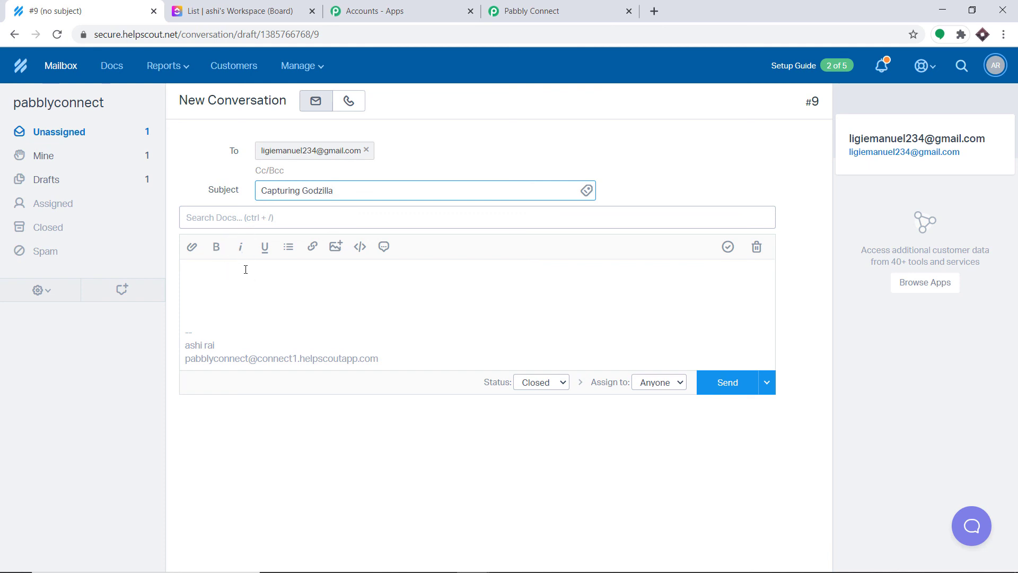
click(246, 269)
text(G)
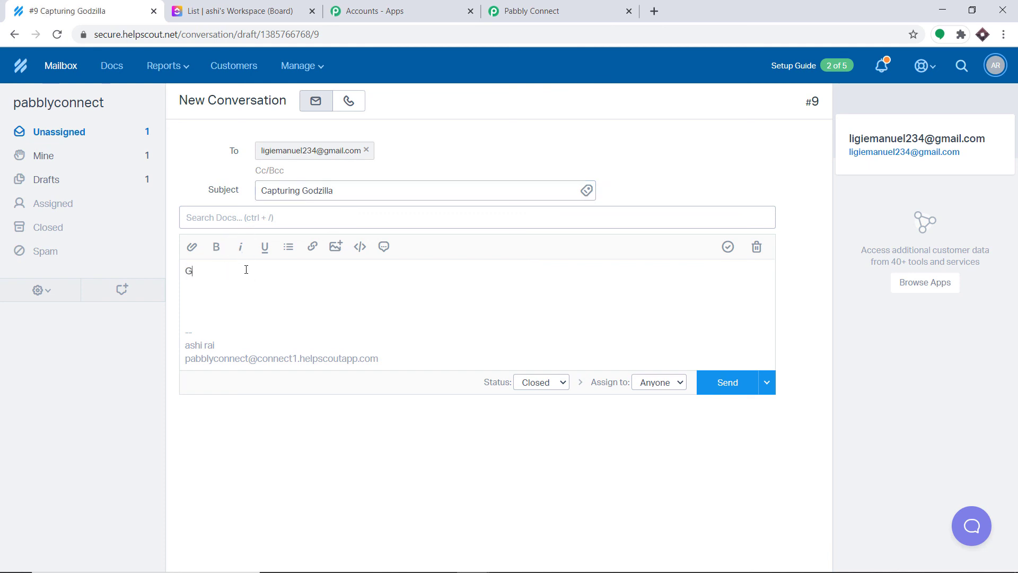
text(odzilla is dangerous)
click(726, 386)
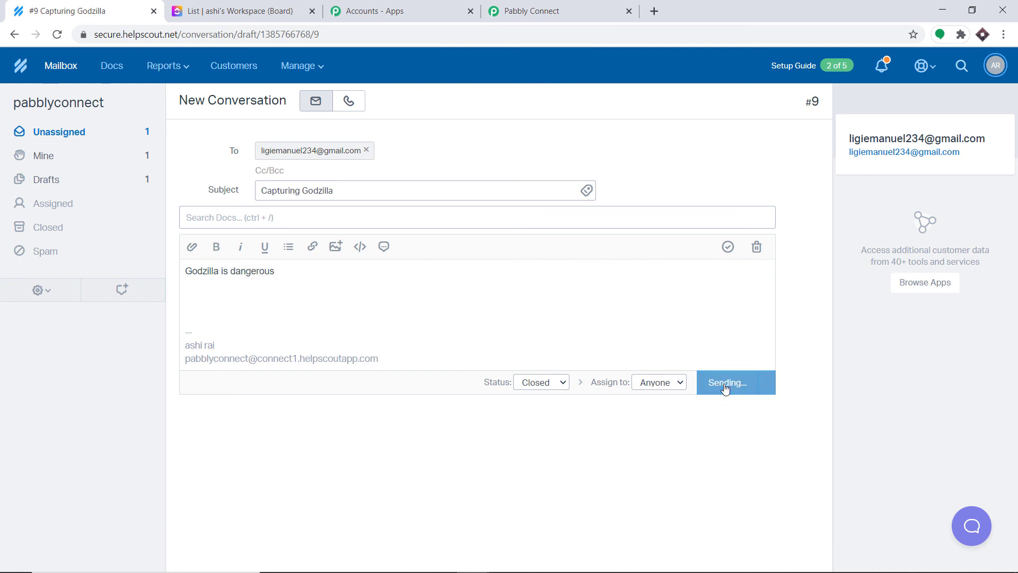
click(244, 11)
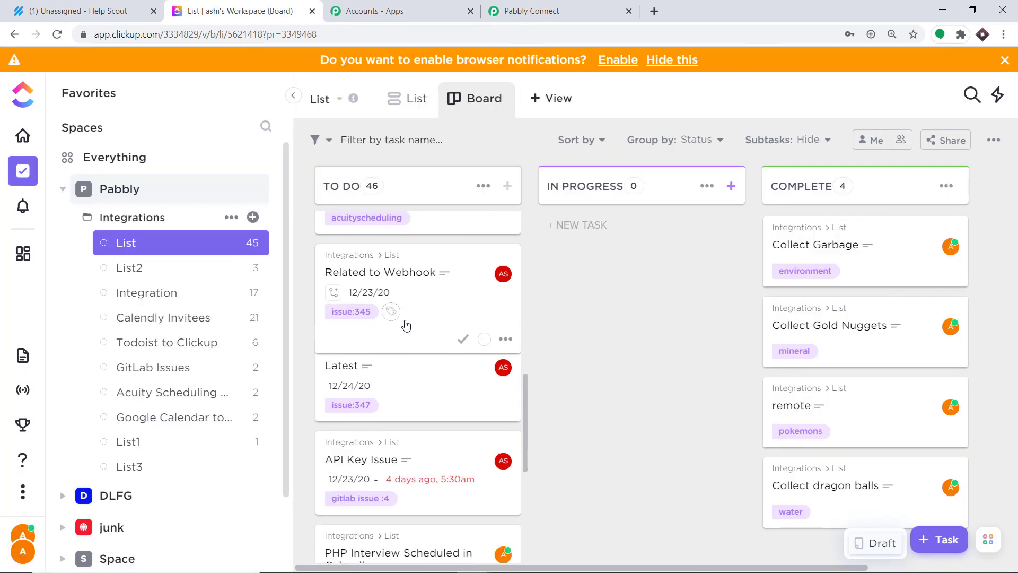
Step: Scroll TO DO to the new helpscout-tagged Capturing Godzilla task, the 46th
scroll(406, 326, down, 3)
scroll(406, 325, down, 10)
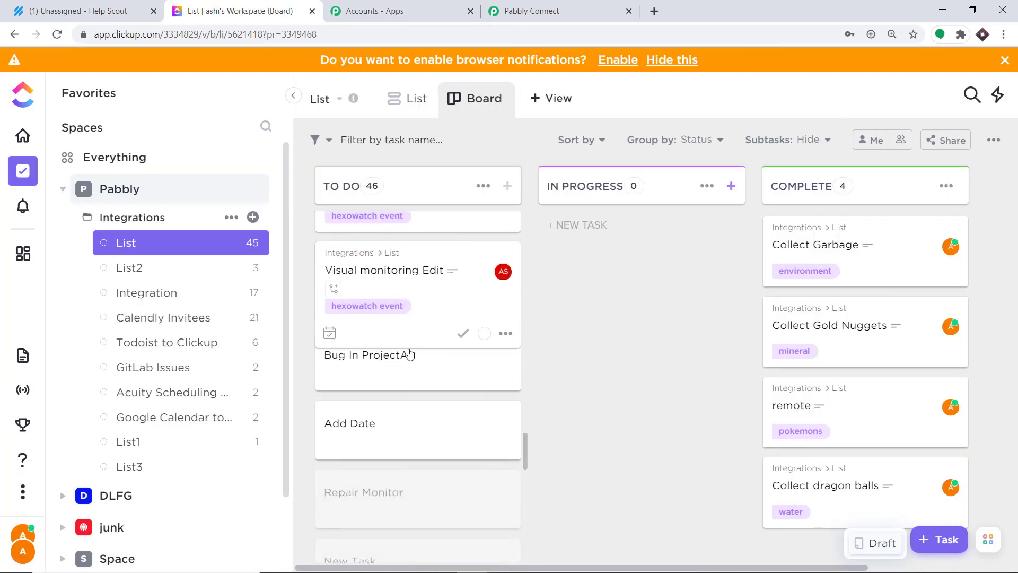
scroll(408, 347, down, 8)
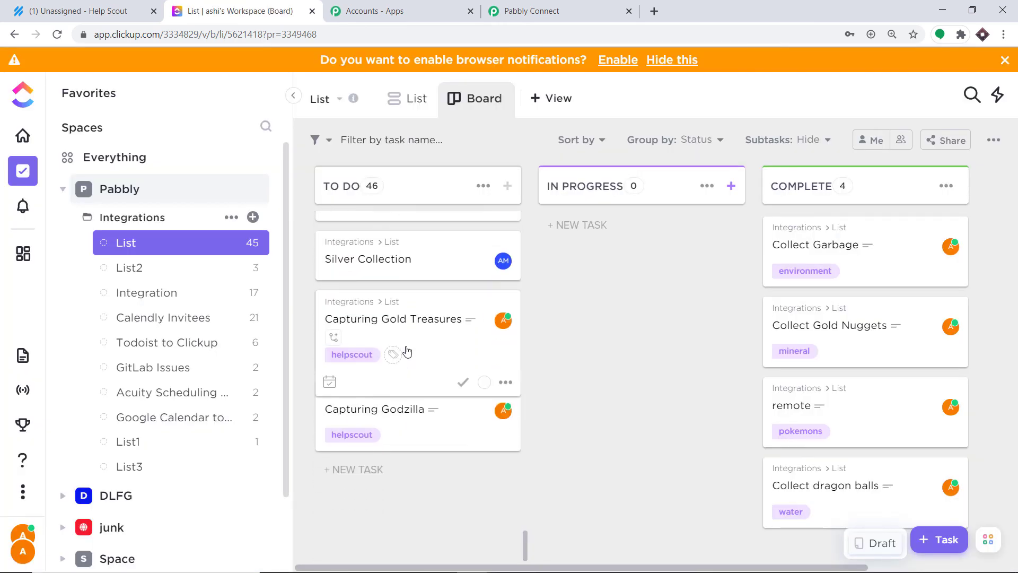